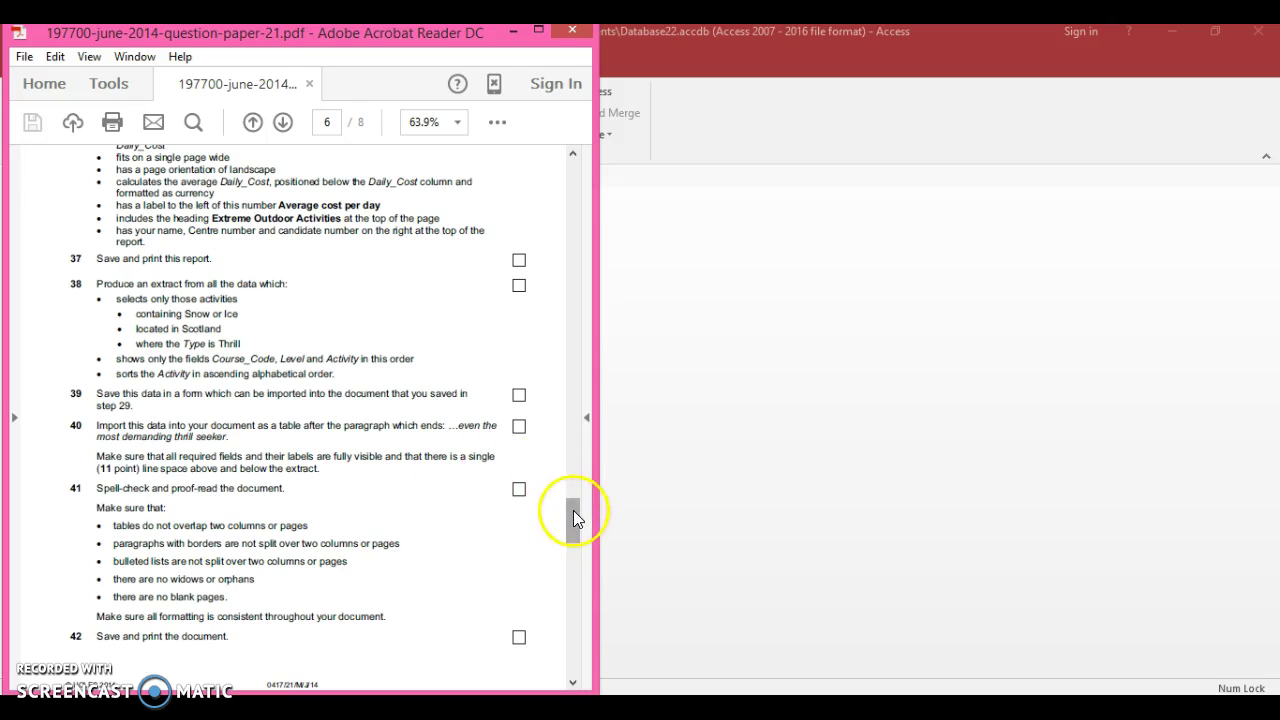
Step: Check task 38 in the question paper, switch to Access and design a query containing all fields of the J14ACTIVITIES table
left_click_drag(573, 512, 574, 483)
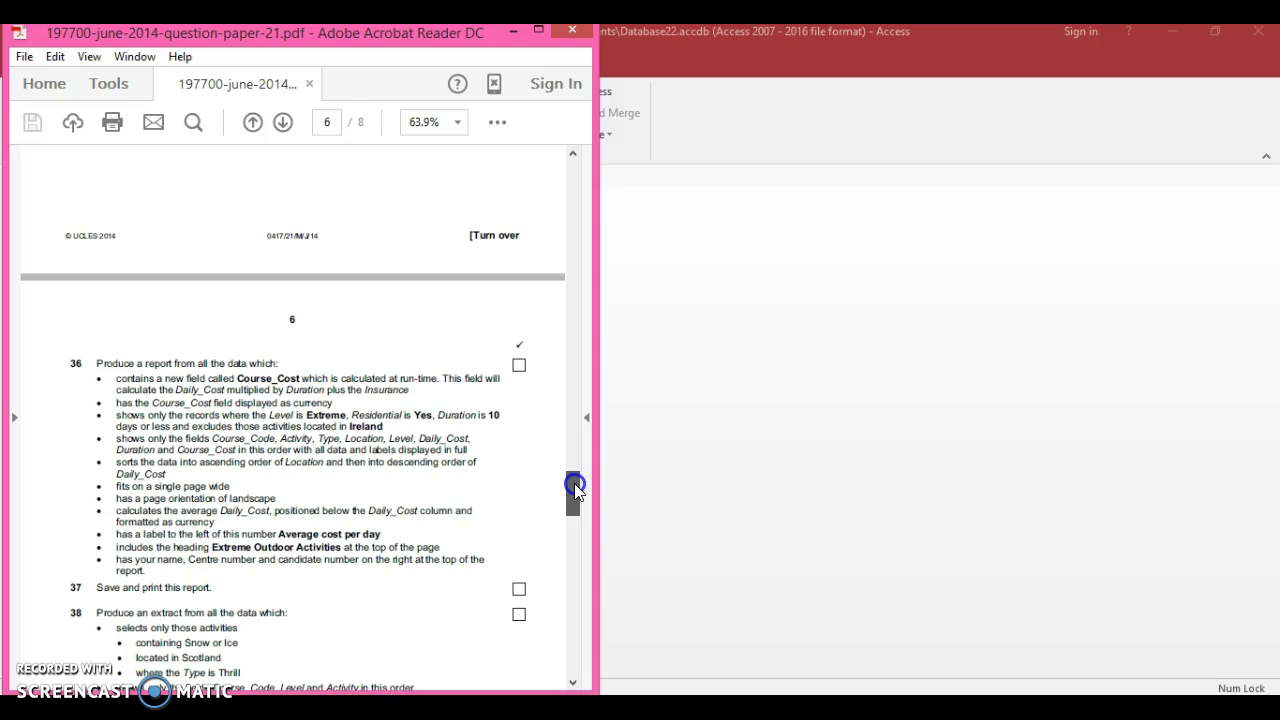
mouse_move(574, 483)
left_mouse_down()
mouse_move(574, 450)
mouse_move(574, 490)
left_mouse_up()
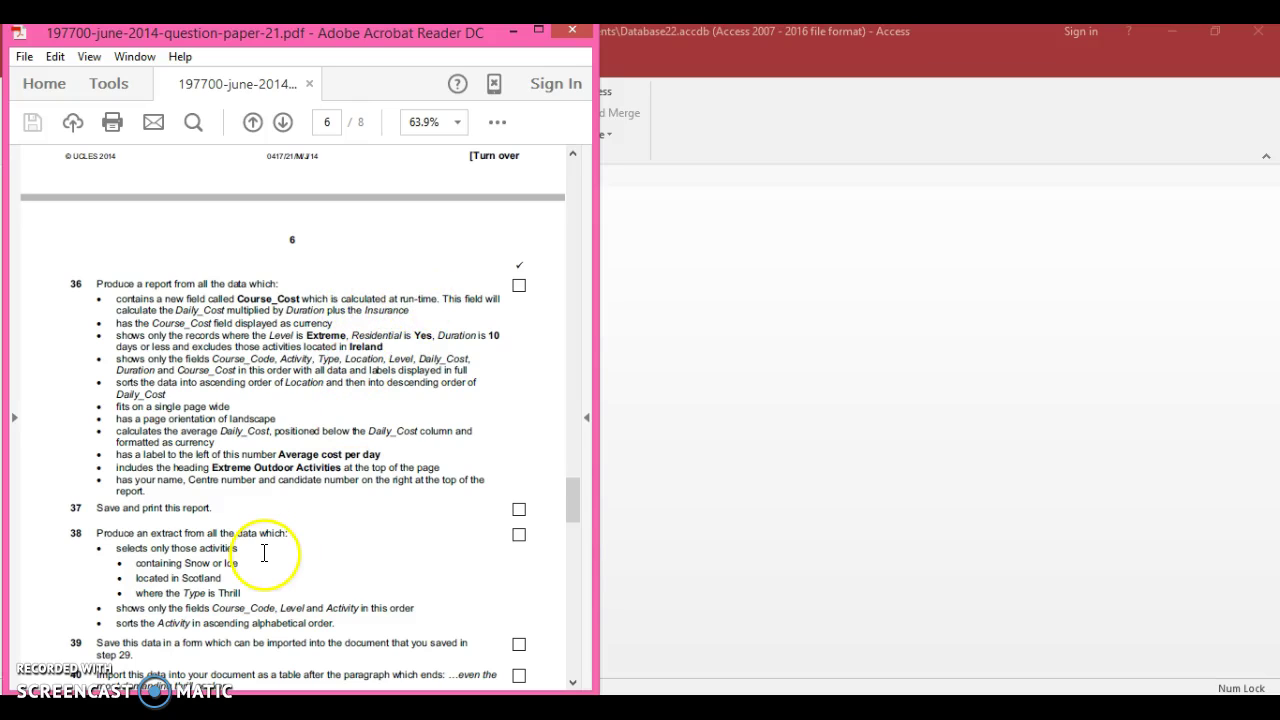
mouse_move(576, 497)
left_mouse_down()
mouse_move(577, 528)
mouse_move(579, 517)
left_mouse_up()
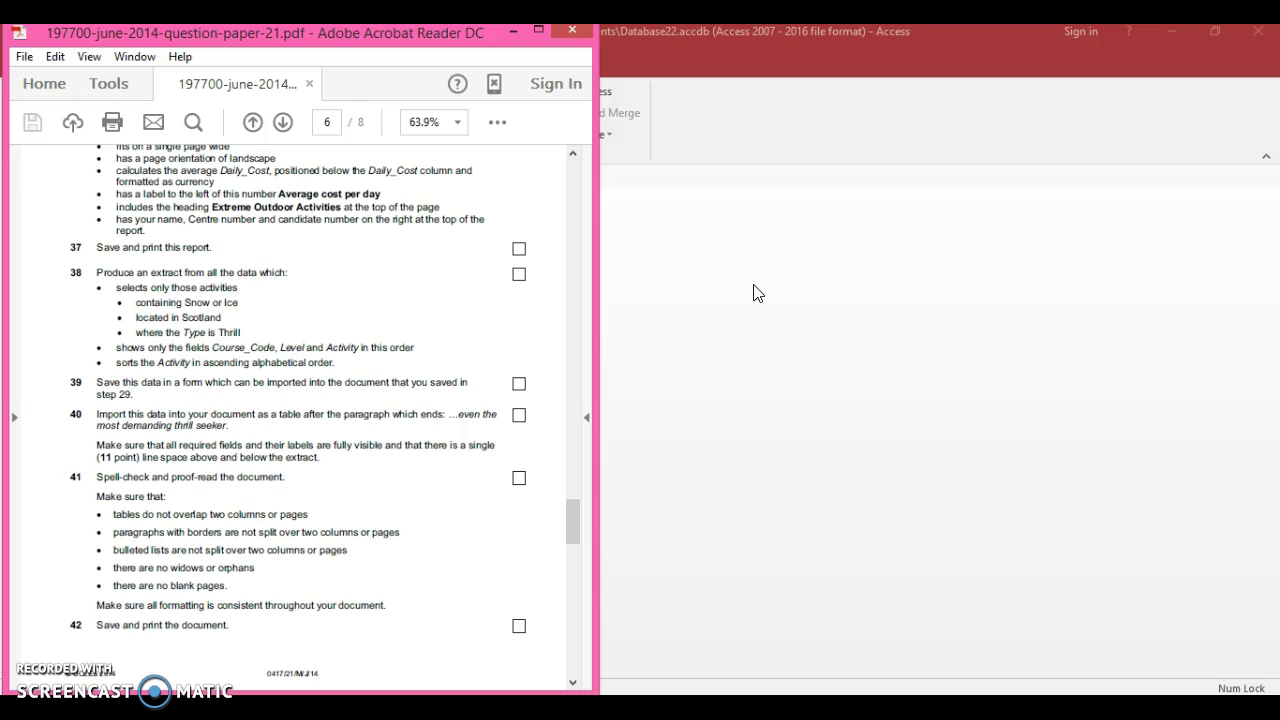
left_click(754, 292)
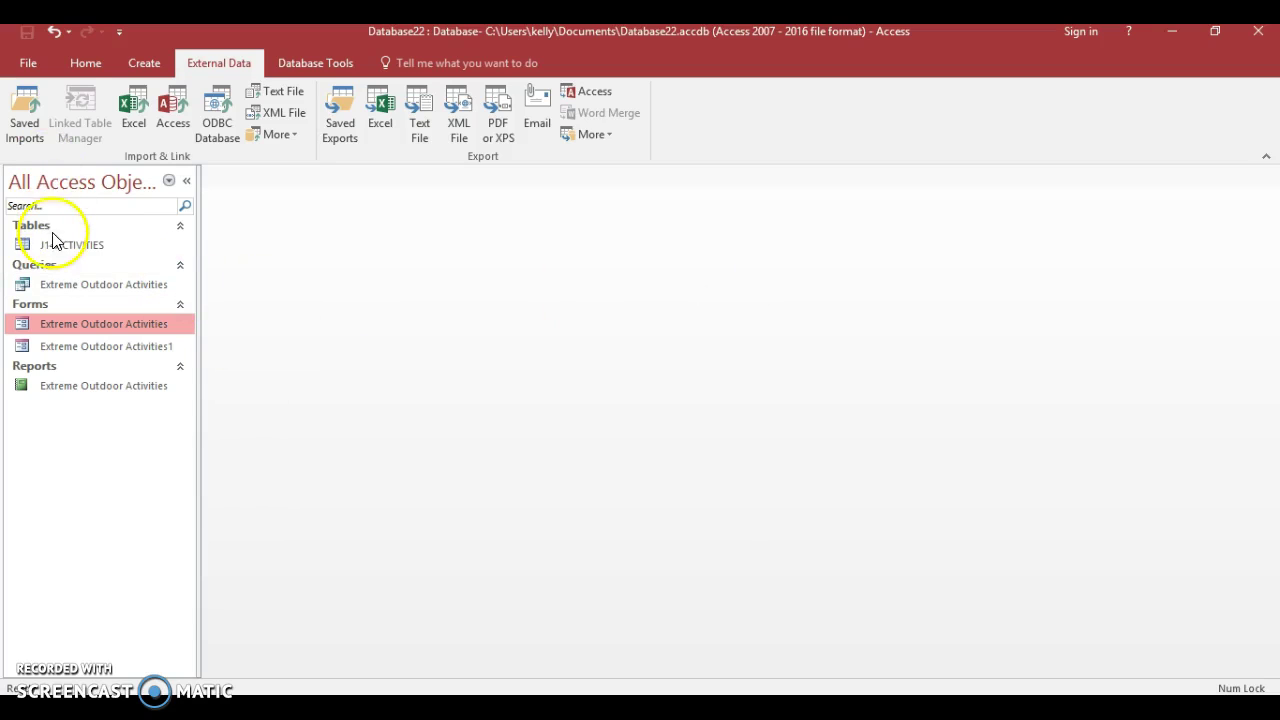
left_click(150, 70)
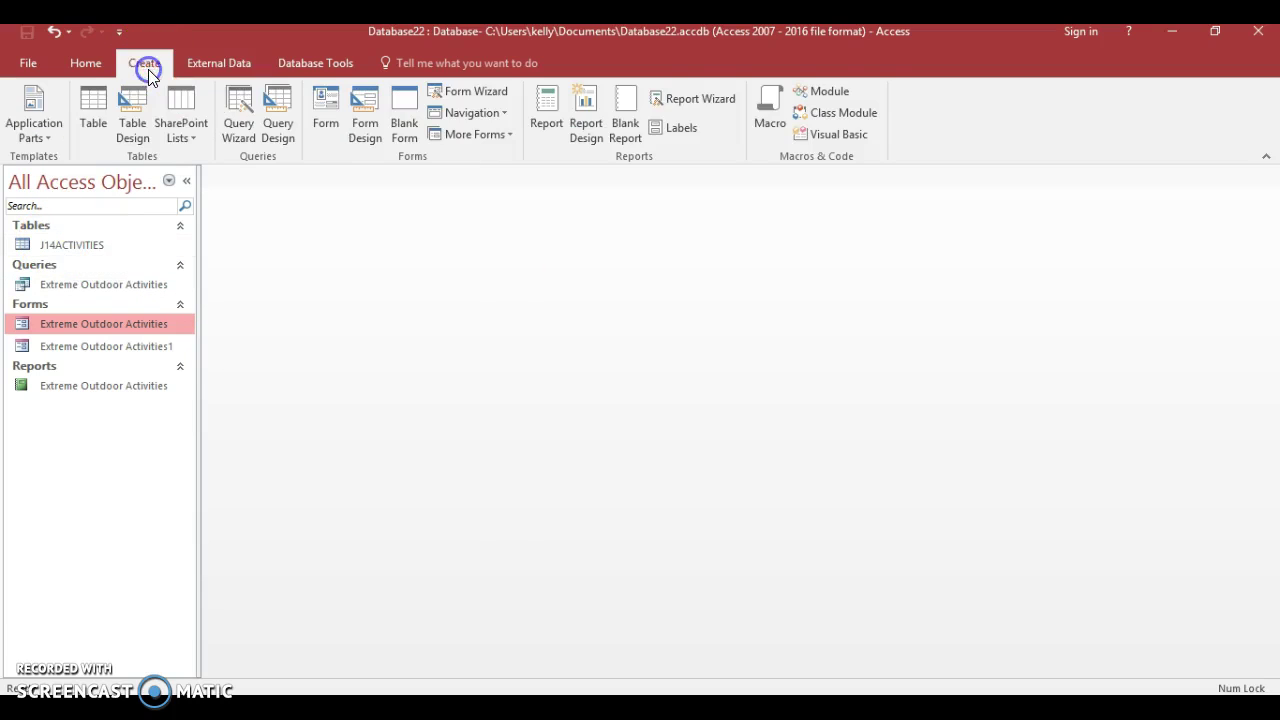
left_click(288, 128)
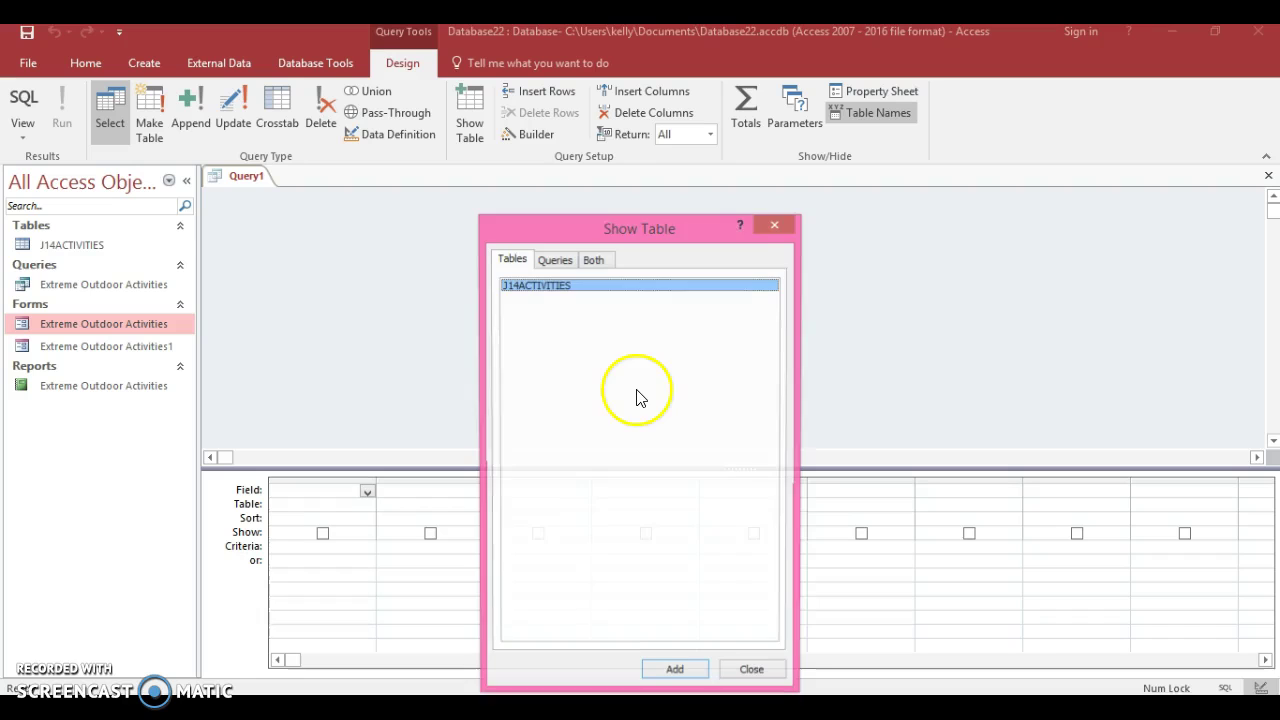
left_click(680, 673)
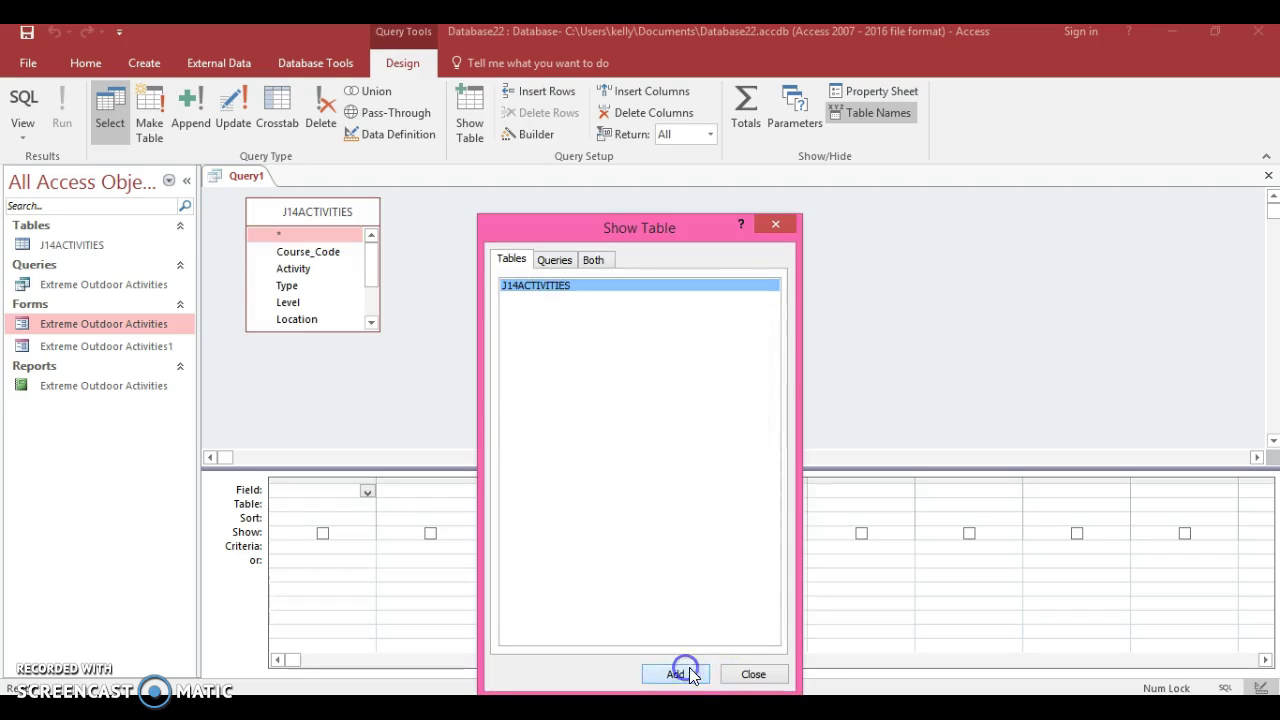
left_click(738, 673)
double_click(309, 214)
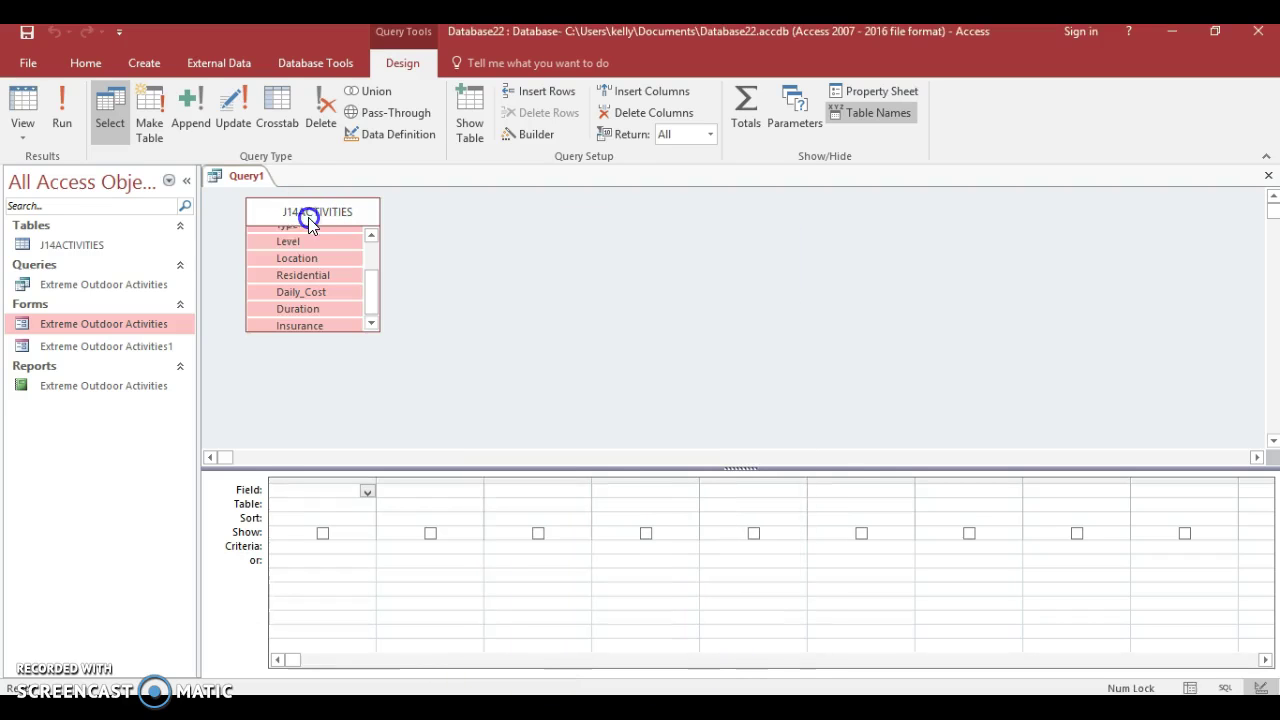
left_click_drag(308, 236, 320, 486)
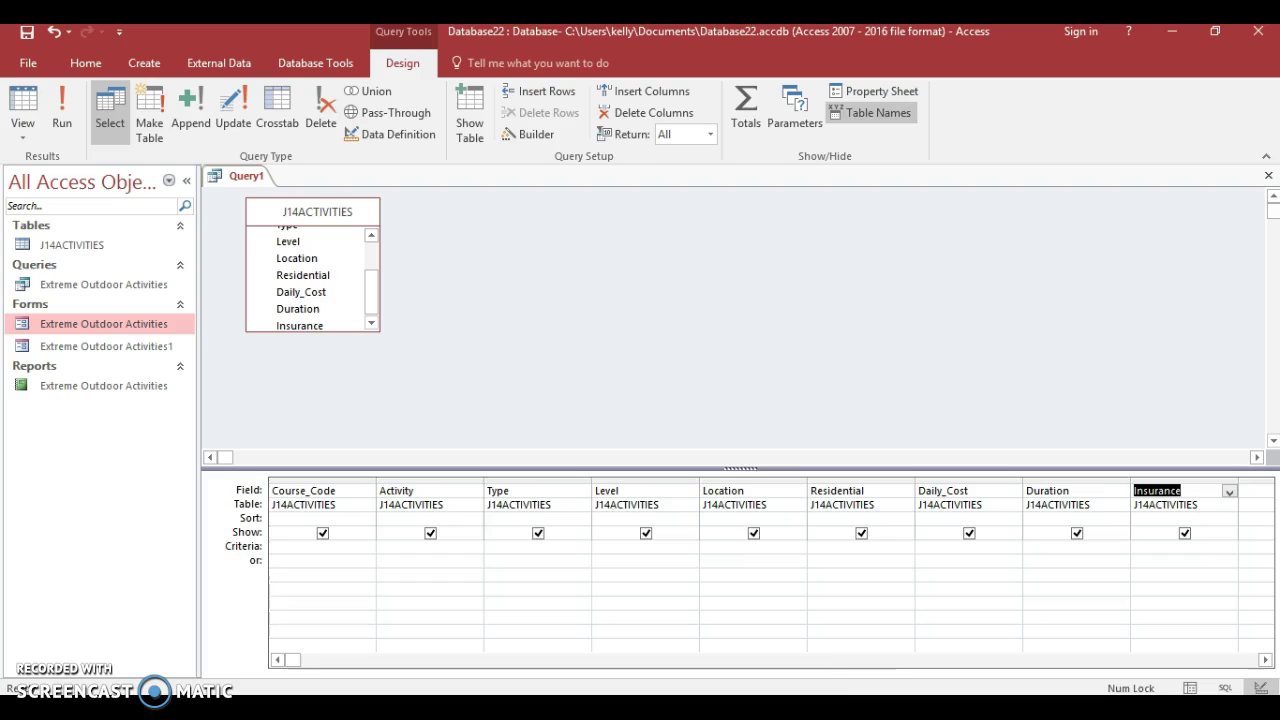
Step: Enter Like "*snow*" as the Course_Code criterion with like *ice* as its or condition, and run the query
mouse_move(845, 708)
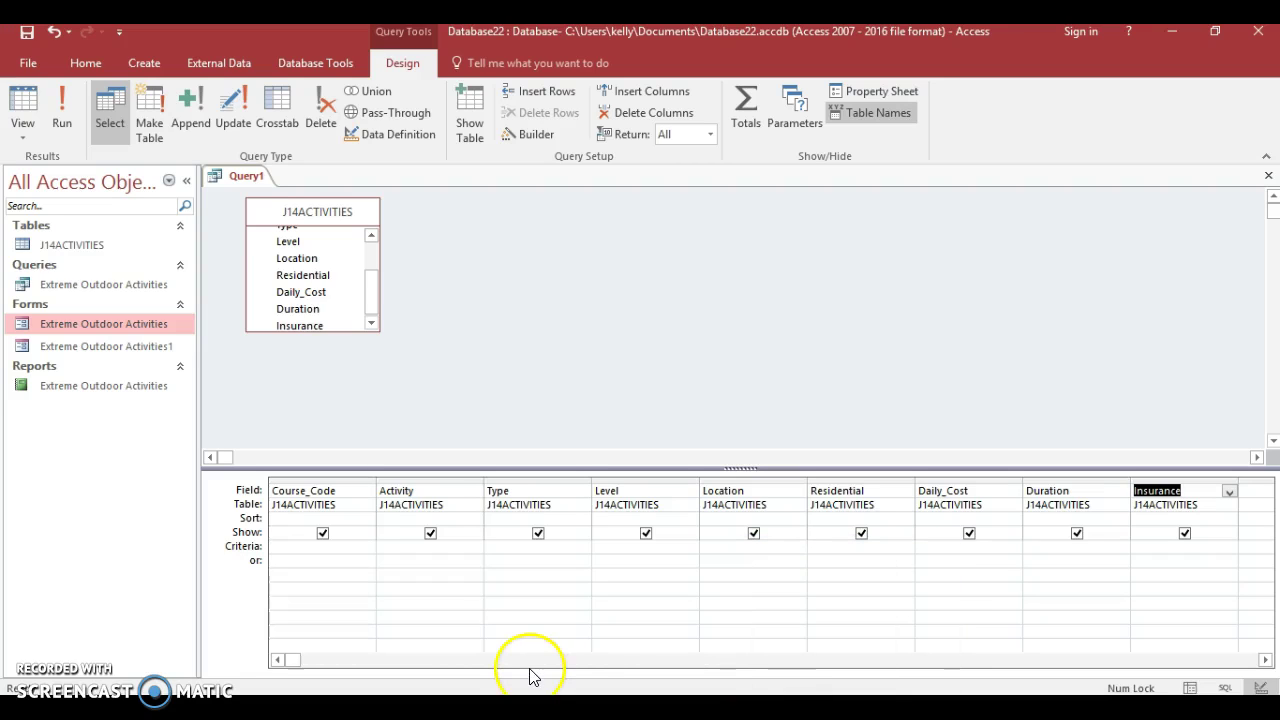
left_click(845, 708)
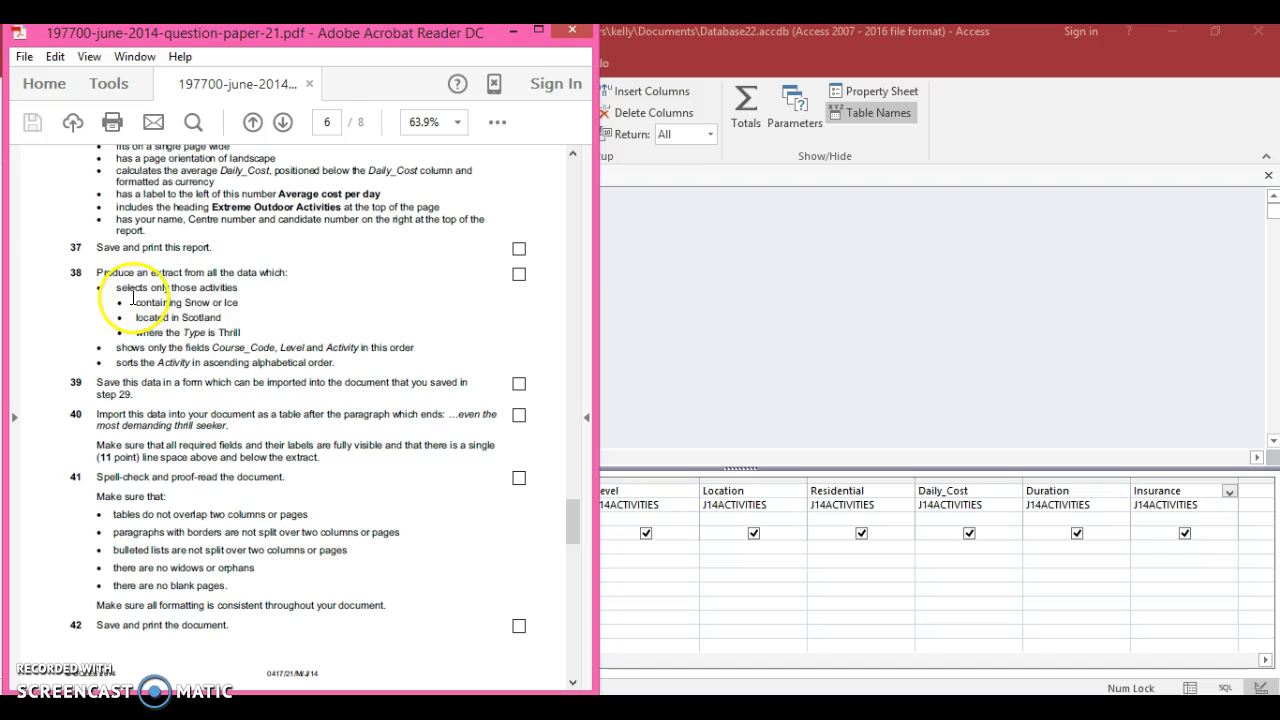
left_click(723, 343)
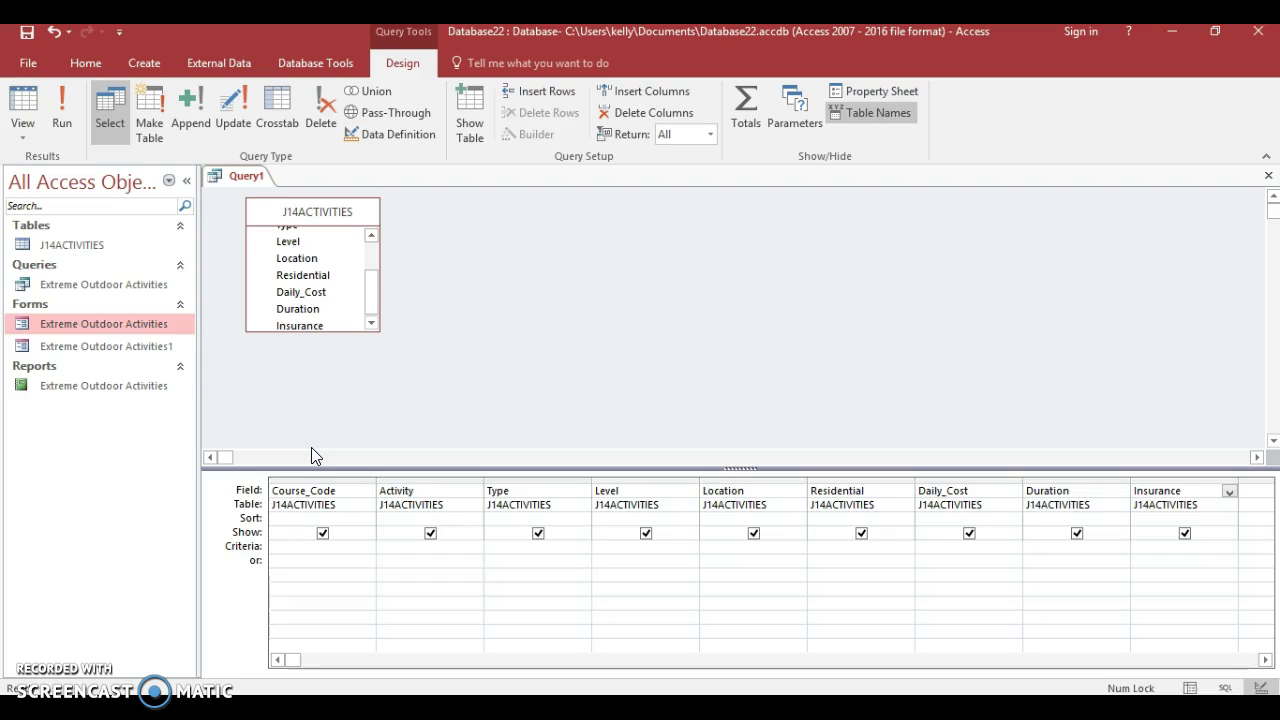
left_click(307, 554)
type("Like \"")
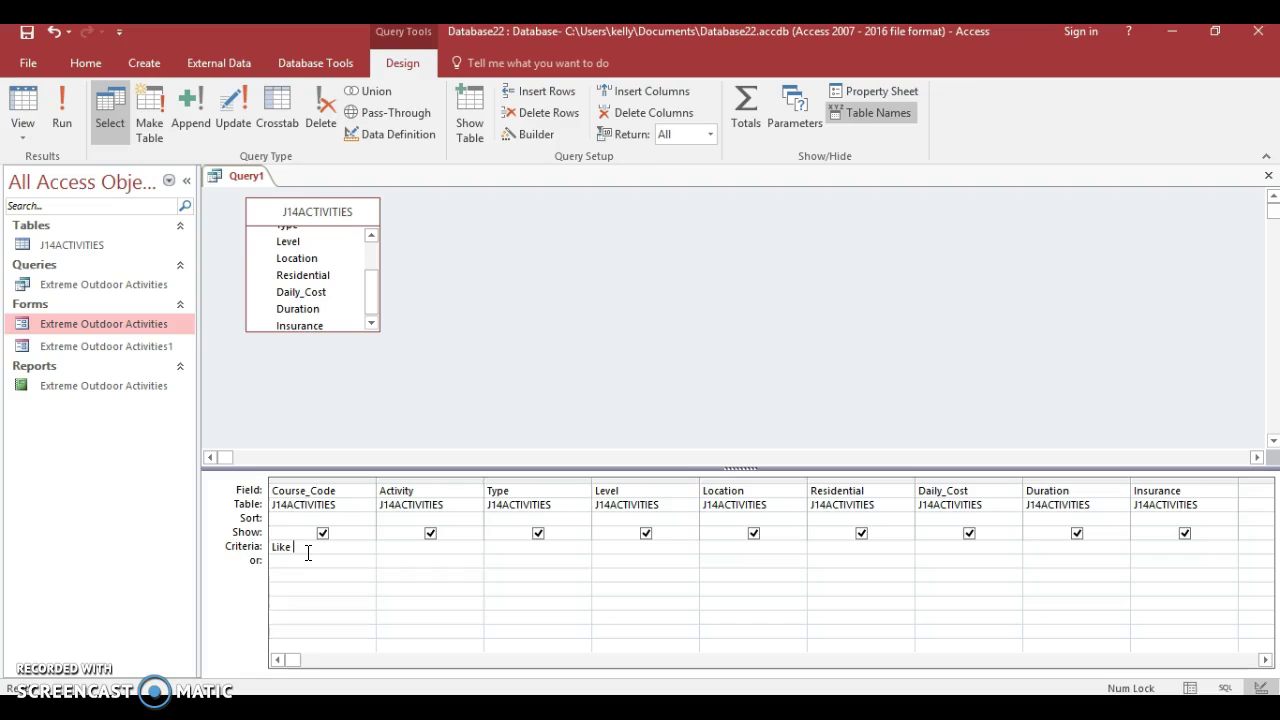
type("*snow*")
left_click(308, 560)
type("like")
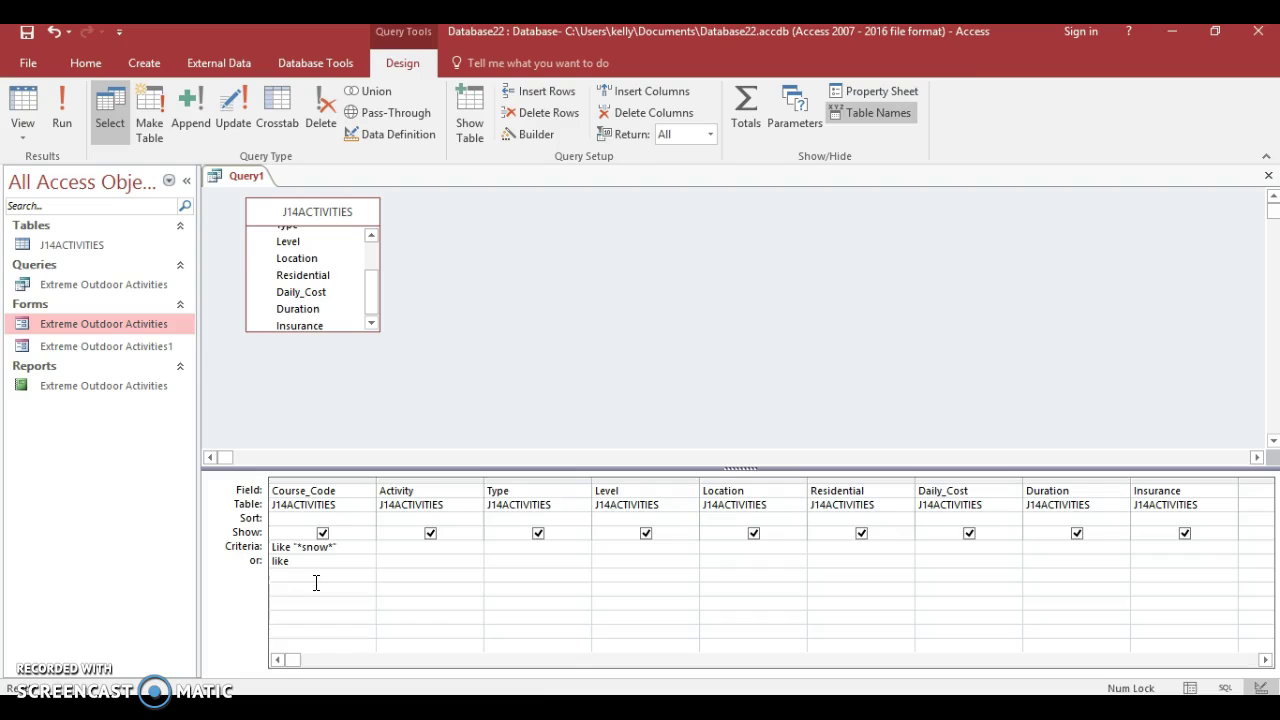
type(" *ice*")
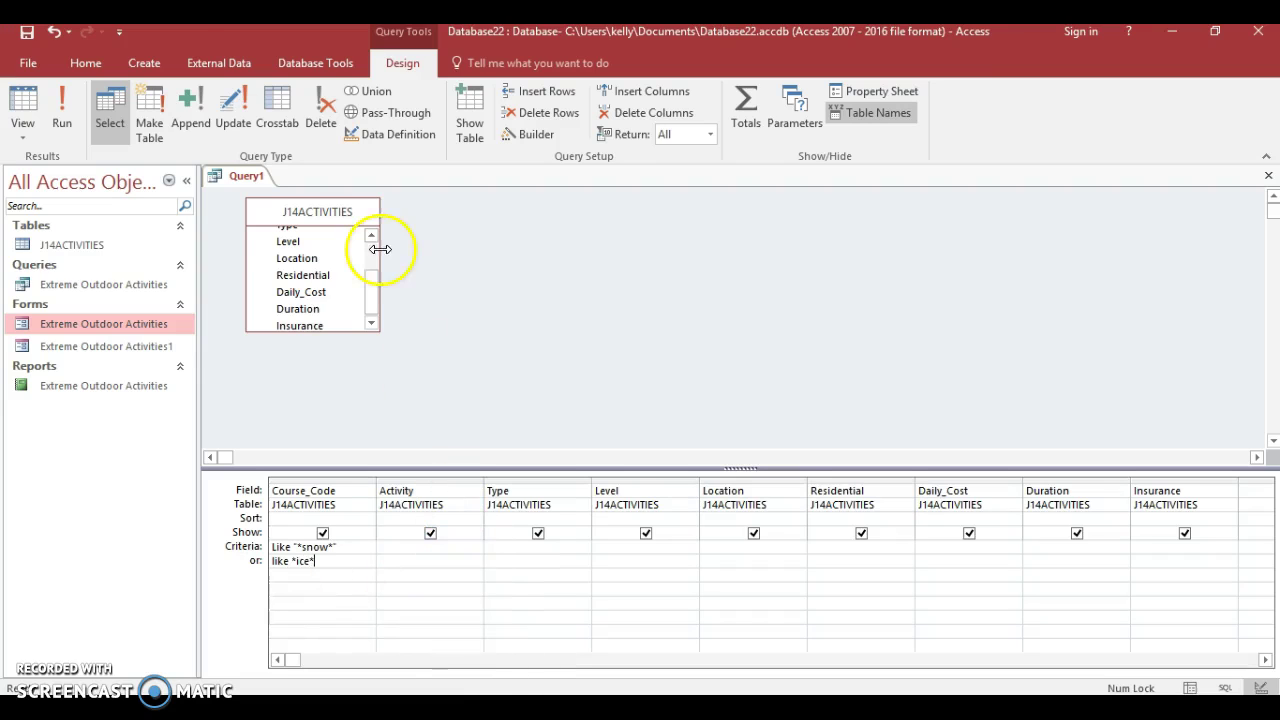
left_click(66, 121)
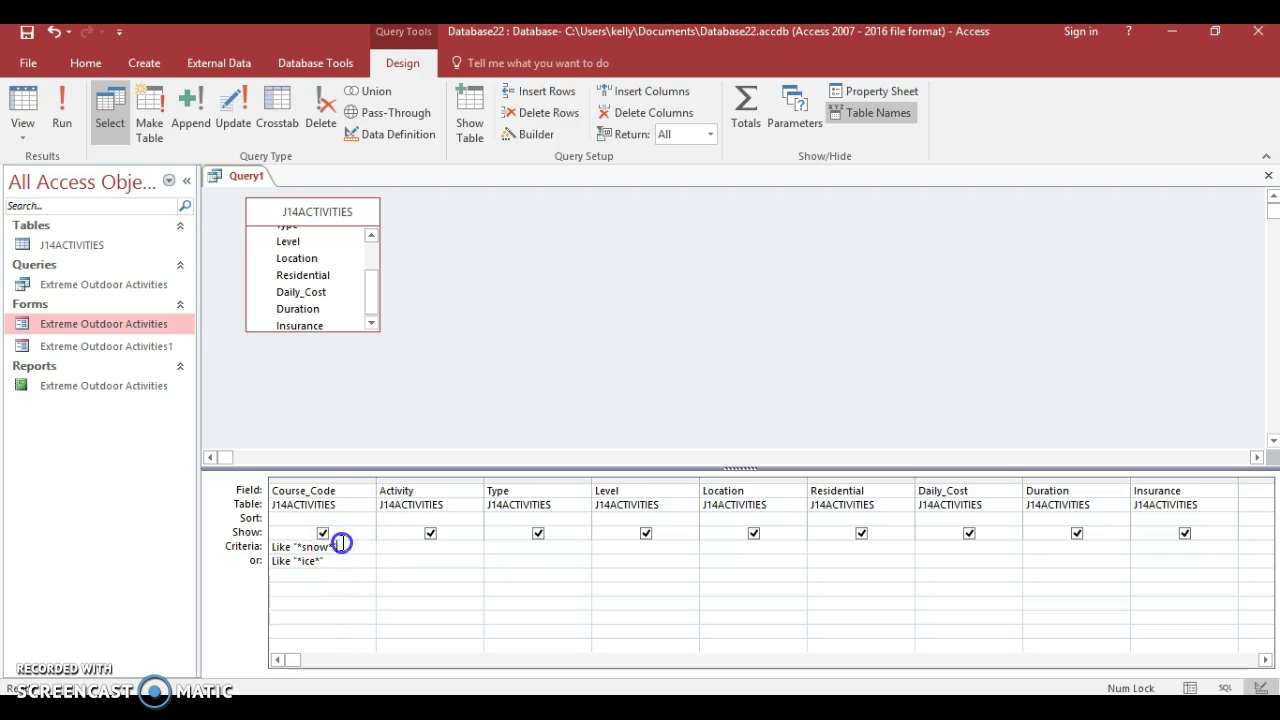
Step: Move the snow and ice criteria from Course_Code to the same rows of the Activity field, and run the query
left_click_drag(337, 545, 262, 545)
key("ctrl+c")
key("Delete")
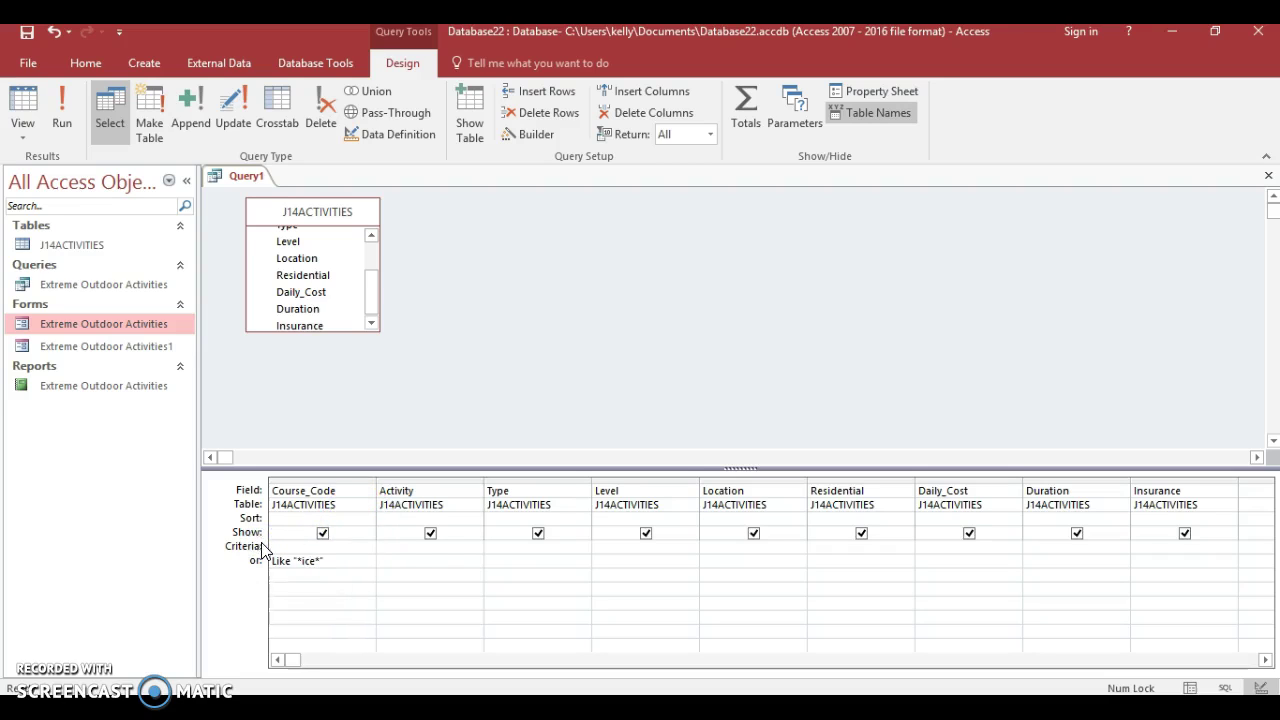
left_click(435, 549)
key("ctrl+v")
left_click_drag(350, 558, 268, 568)
key("ctrl+x")
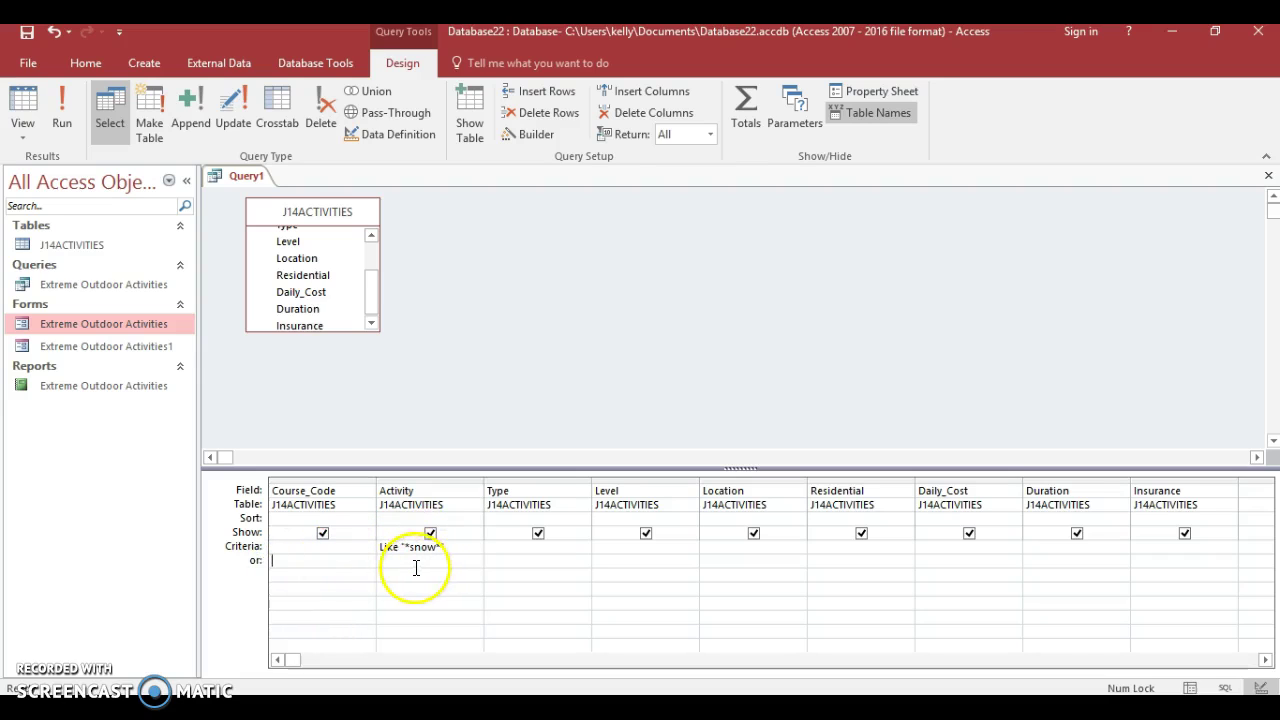
left_click(414, 566)
key("ctrl+v")
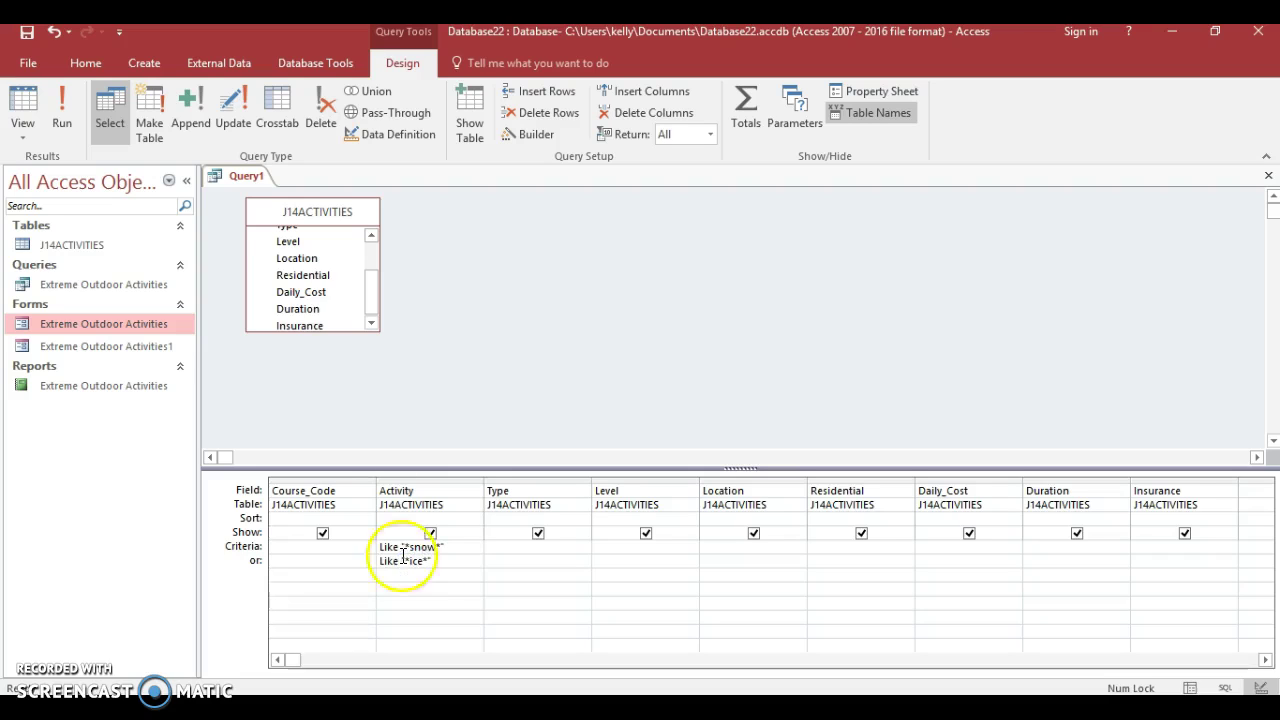
left_click(66, 118)
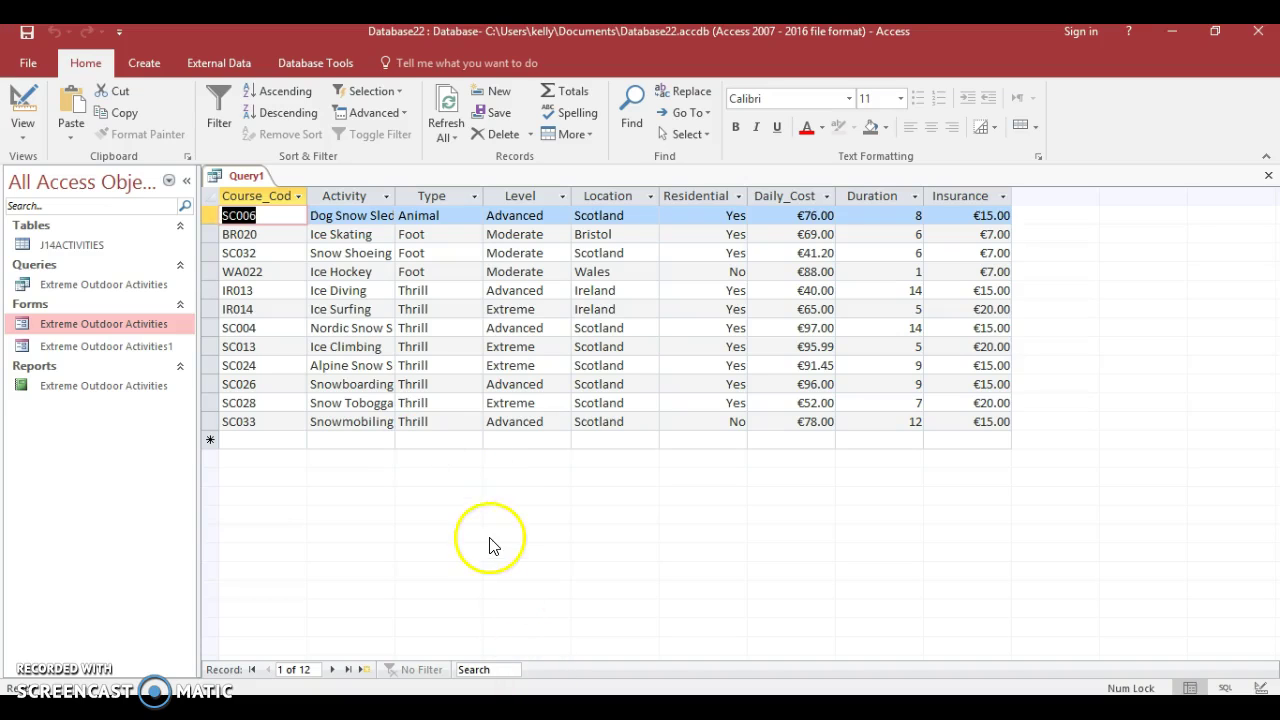
Step: Return to the query design, set the Location criterion to scotland and run the query
left_click(24, 102)
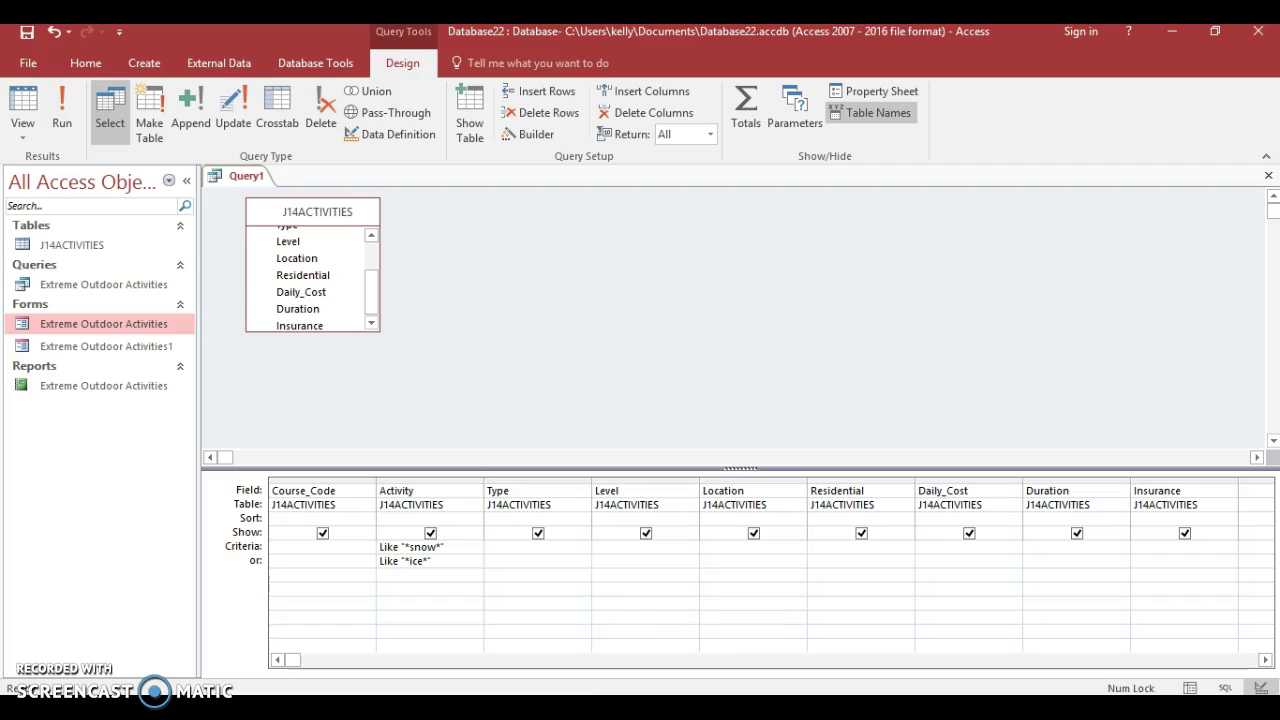
key("alt+Tab")
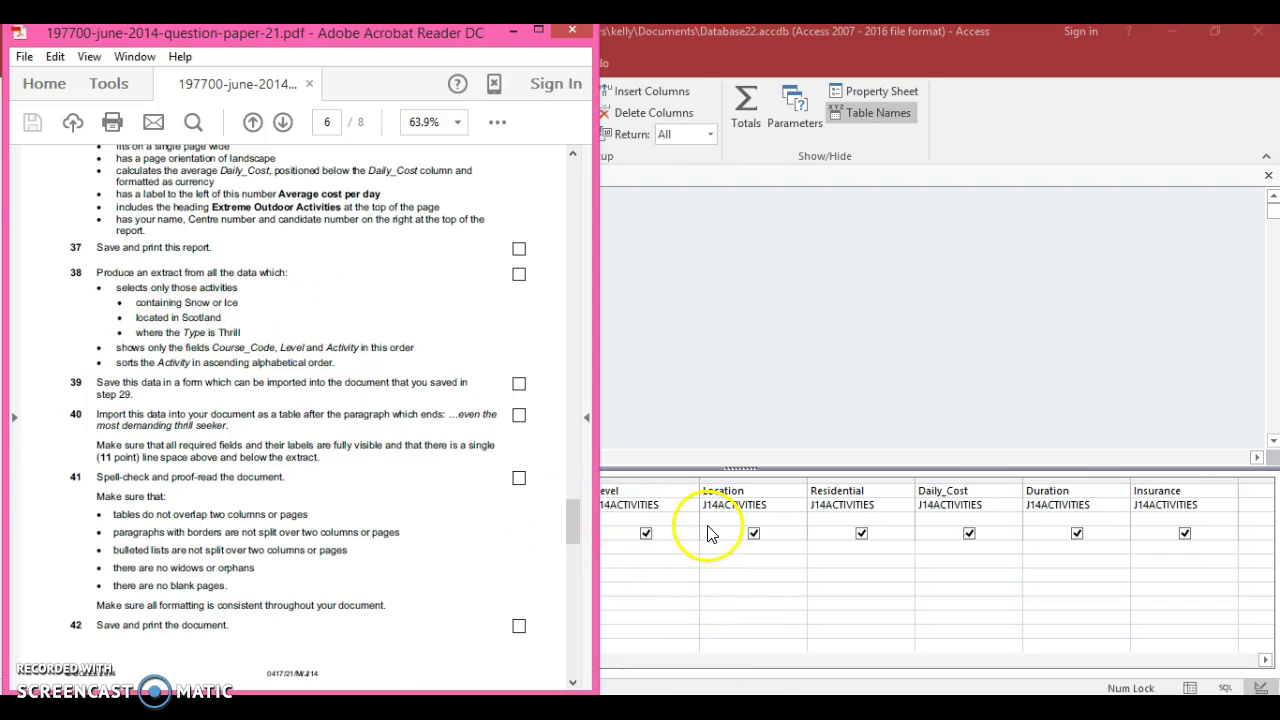
left_click(765, 432)
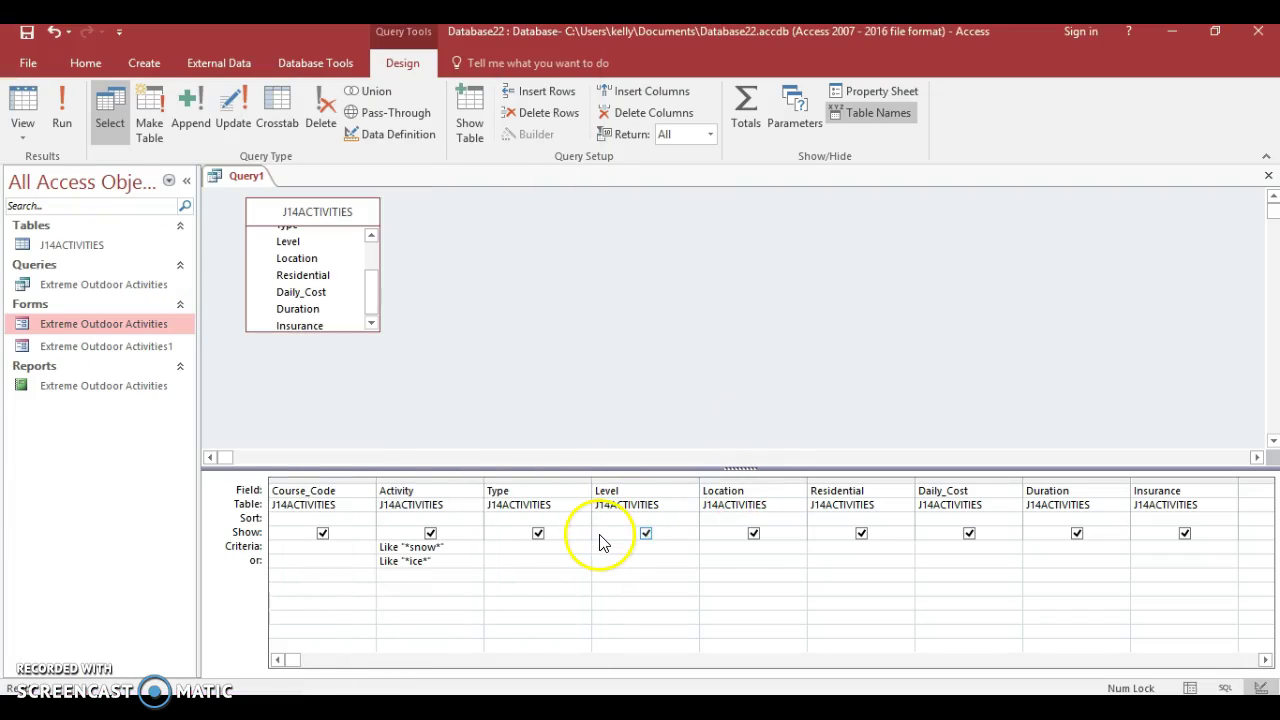
left_click(757, 550)
type("scotland")
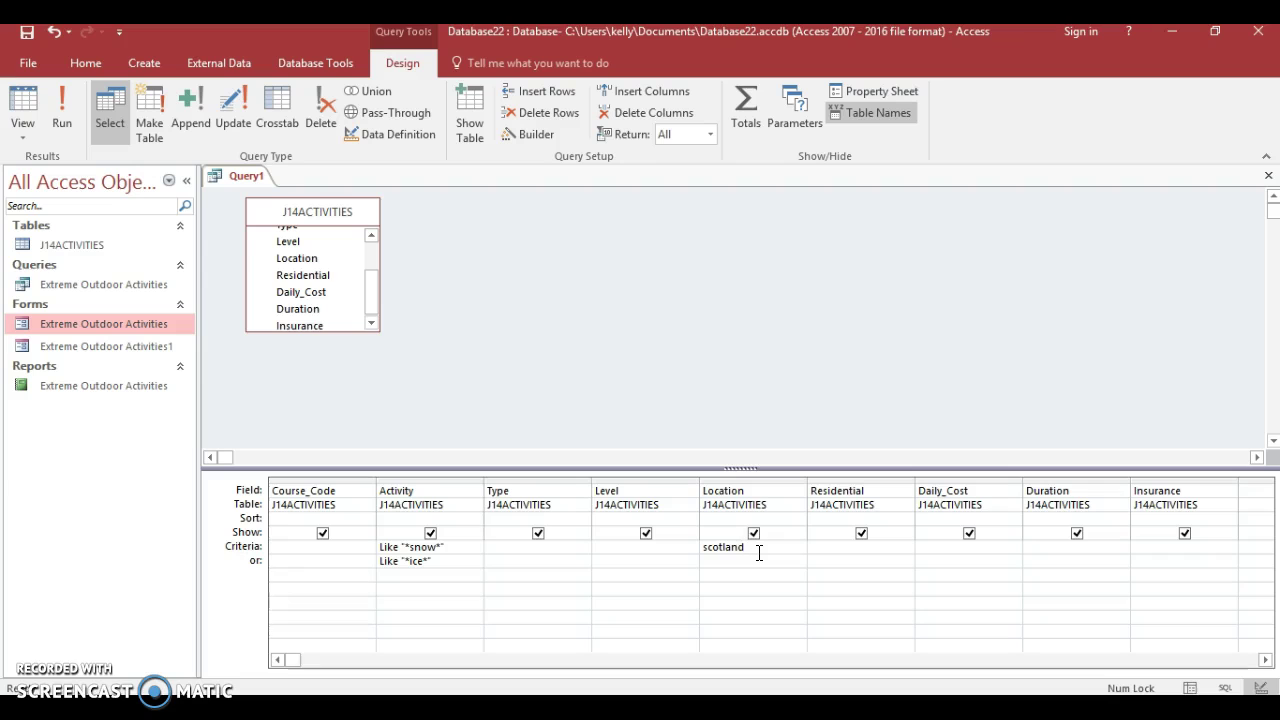
left_click(62, 110)
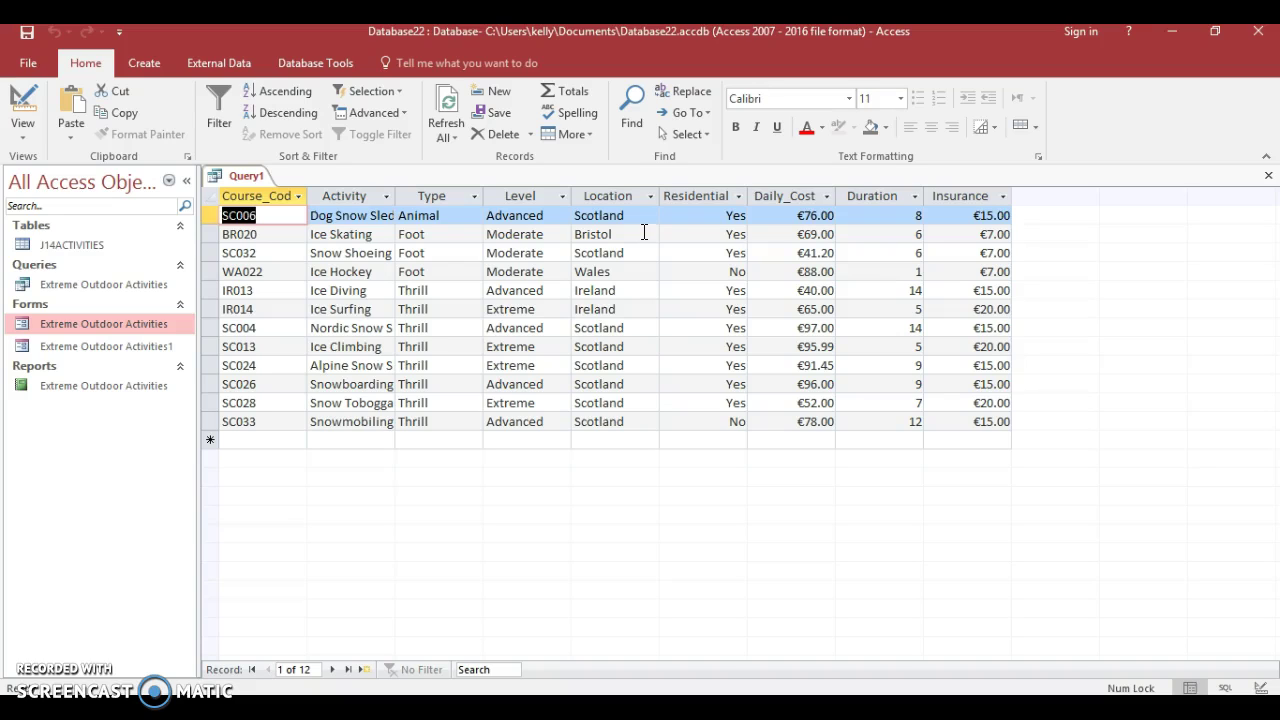
Step: Filter the Location column of the query results to Scotland only
left_click(650, 197)
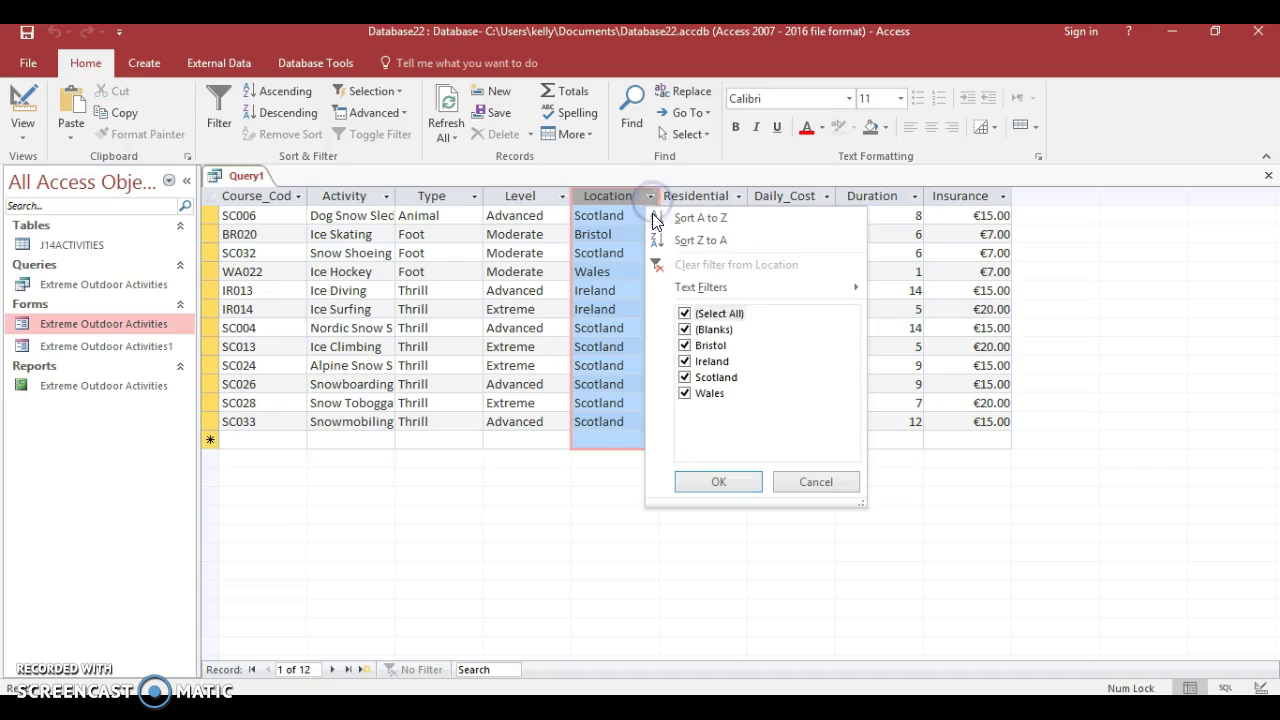
left_click(685, 314)
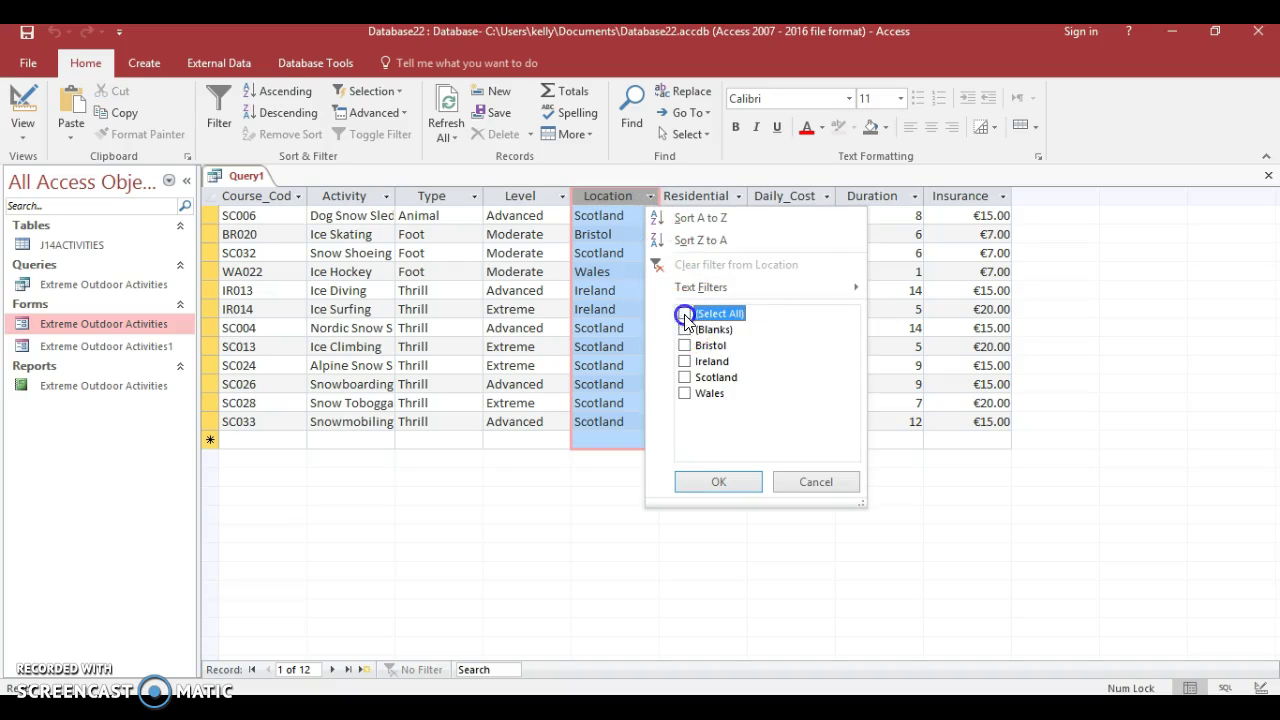
left_click(685, 377)
left_click(722, 482)
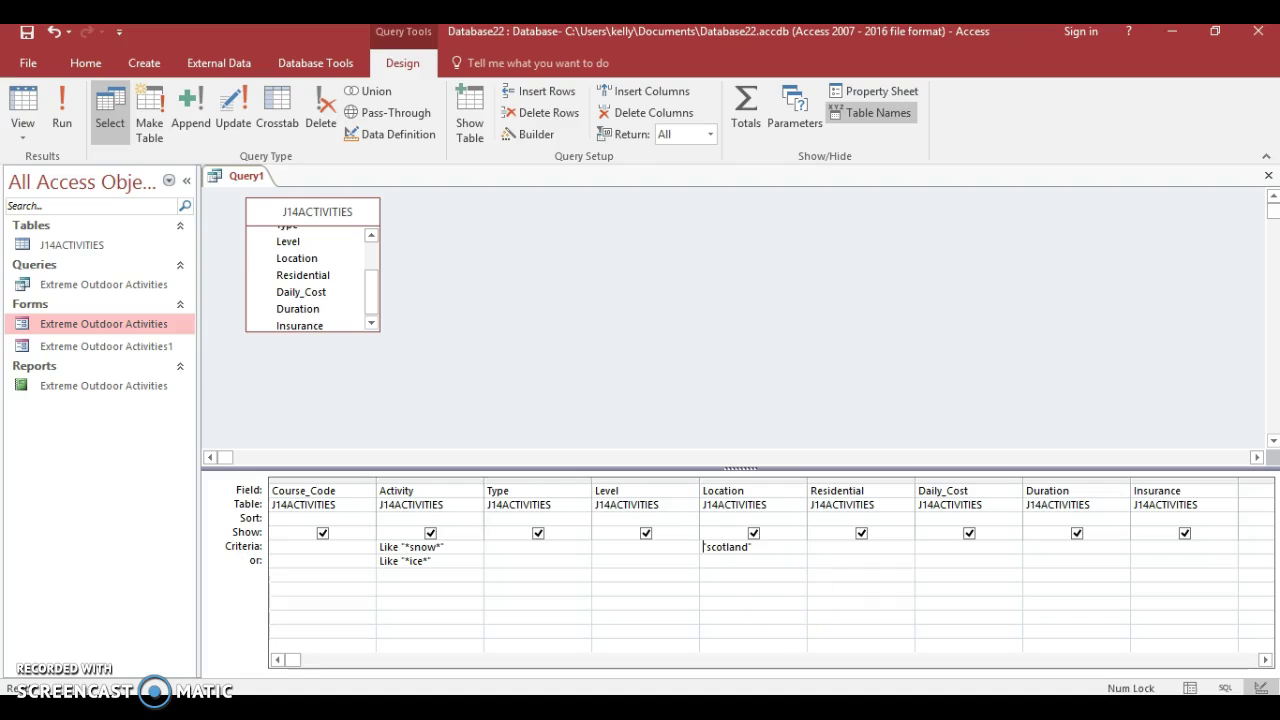
Step: Check the question paper, set the query's Type criterion to thrill and run the query
key("alt+Tab")
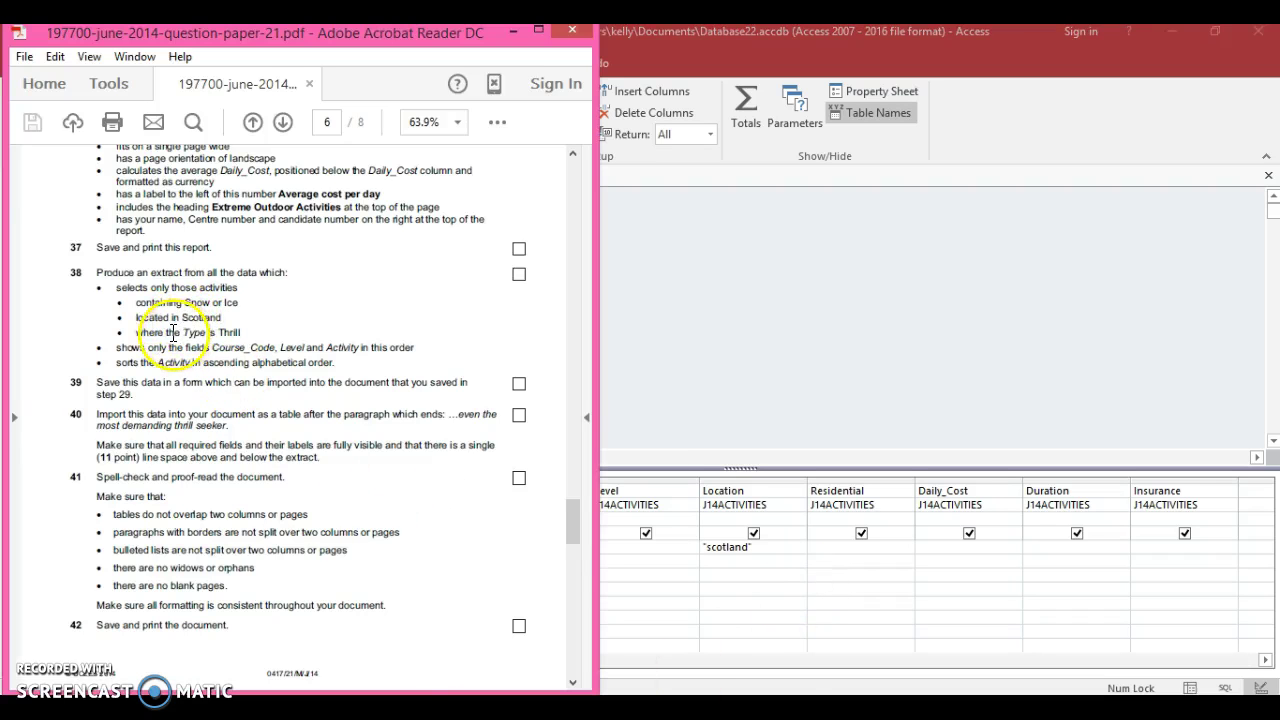
left_click(716, 576)
left_click(522, 555)
type("thro")
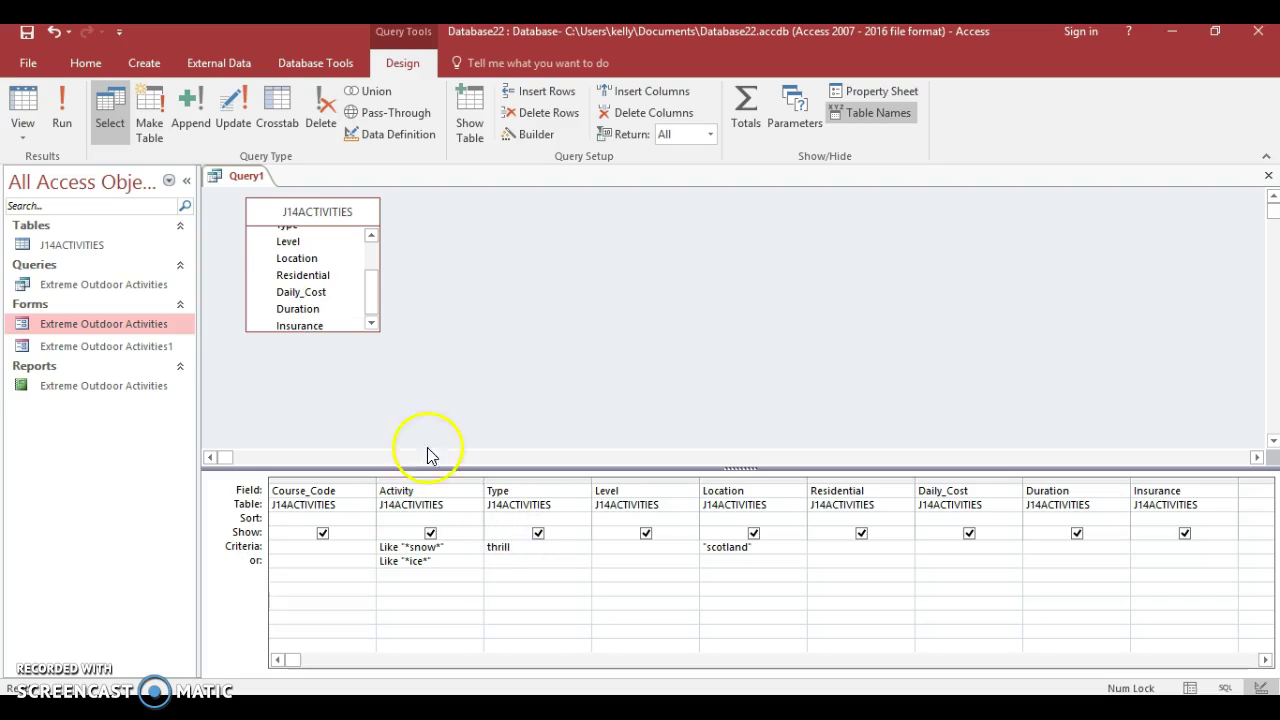
left_click(58, 120)
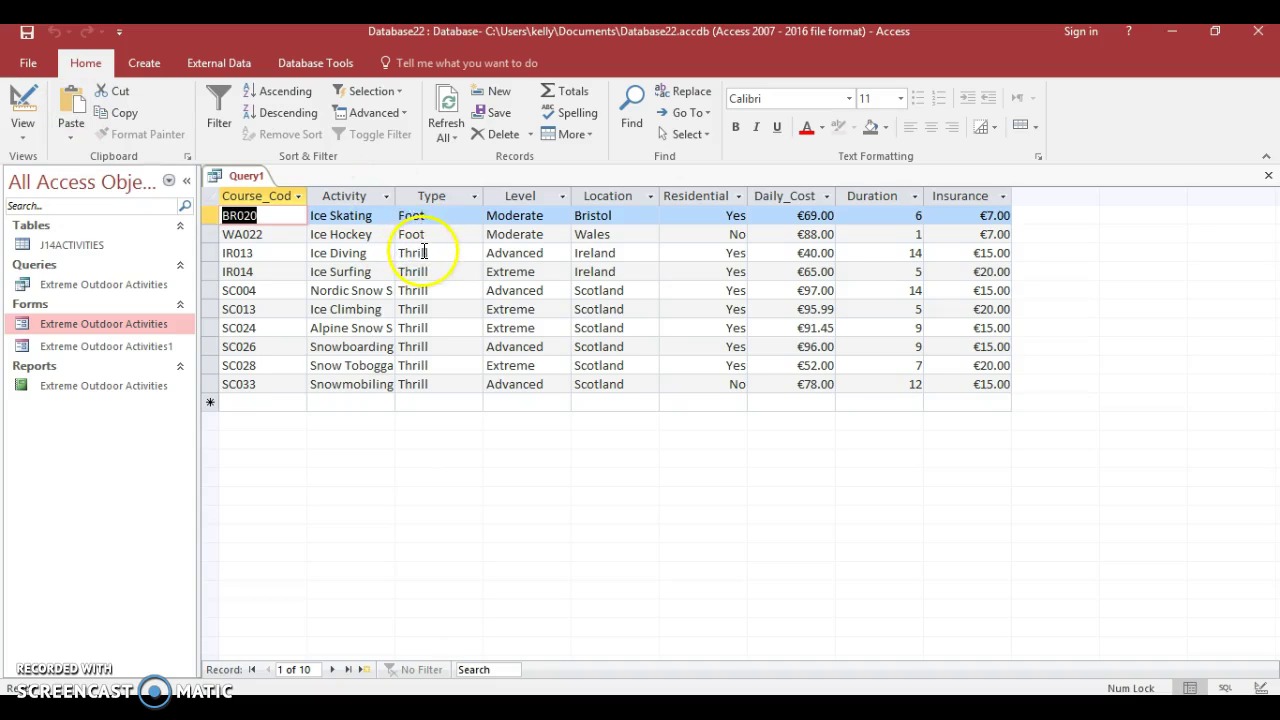
Step: Filter the Type column of the query results to Thrill only and switch back to the question paper in Acrobat Reader
left_click(474, 196)
left_click(508, 313)
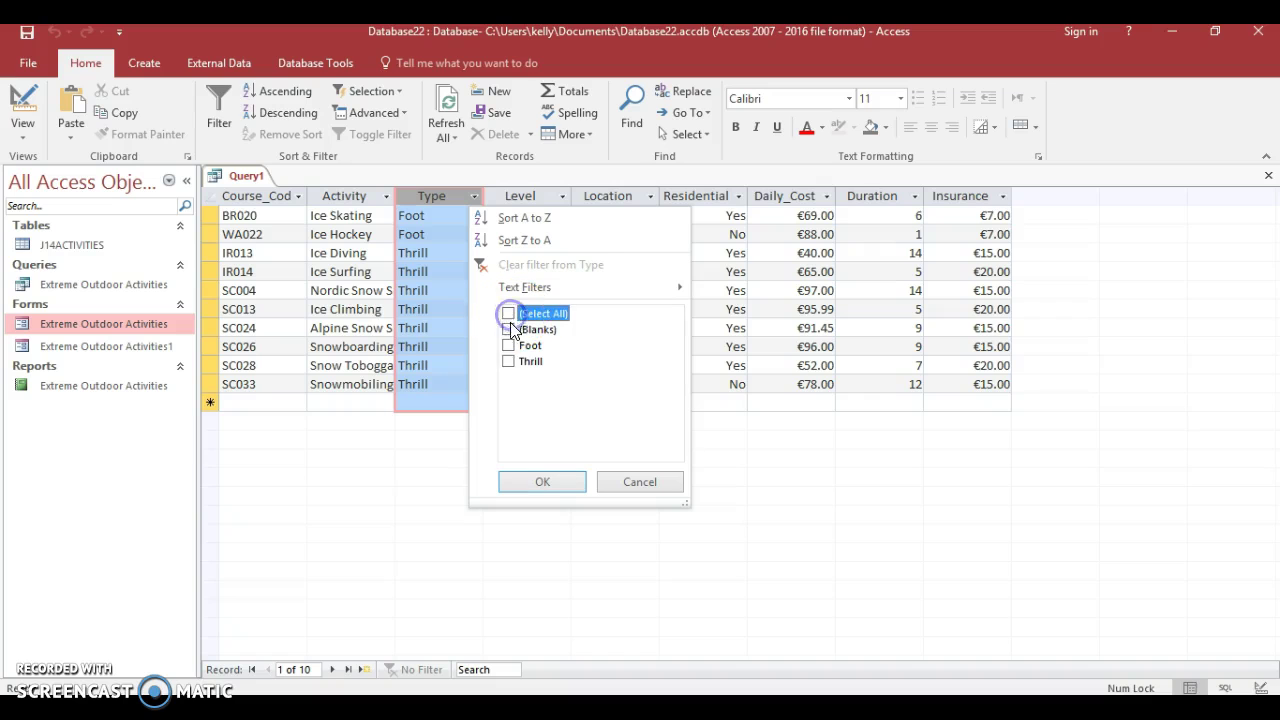
left_click(508, 361)
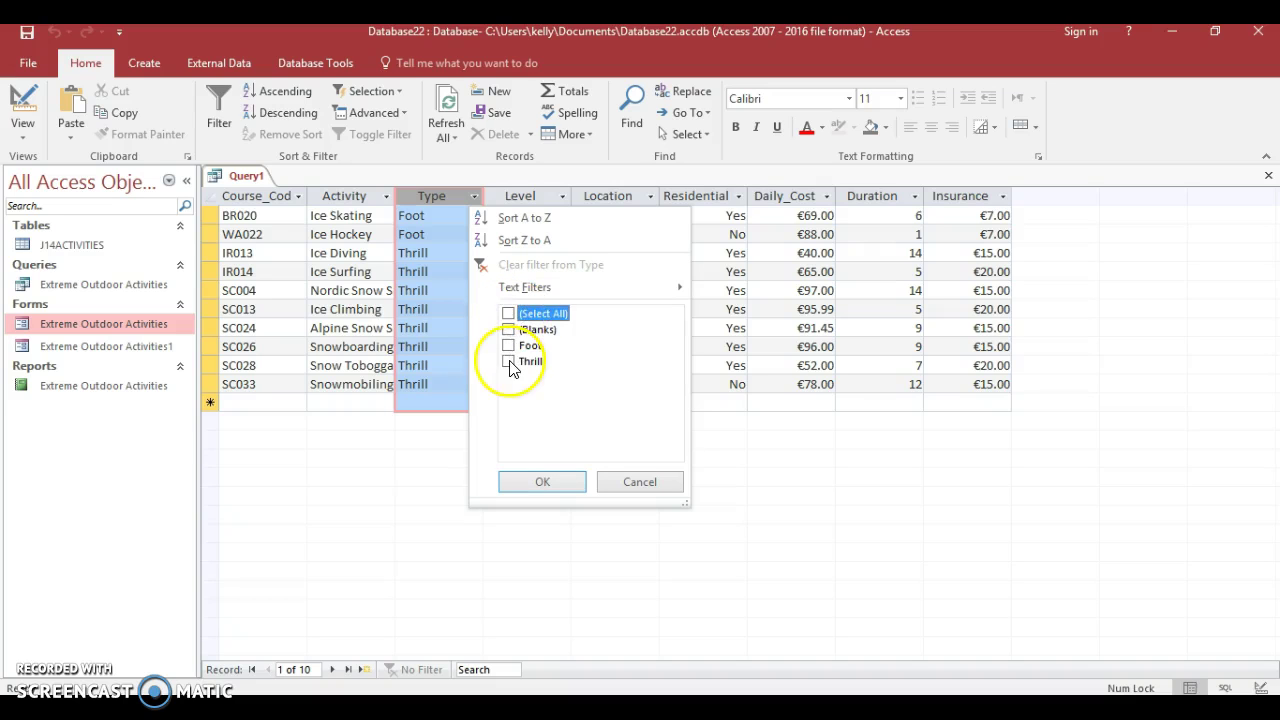
left_click(543, 482)
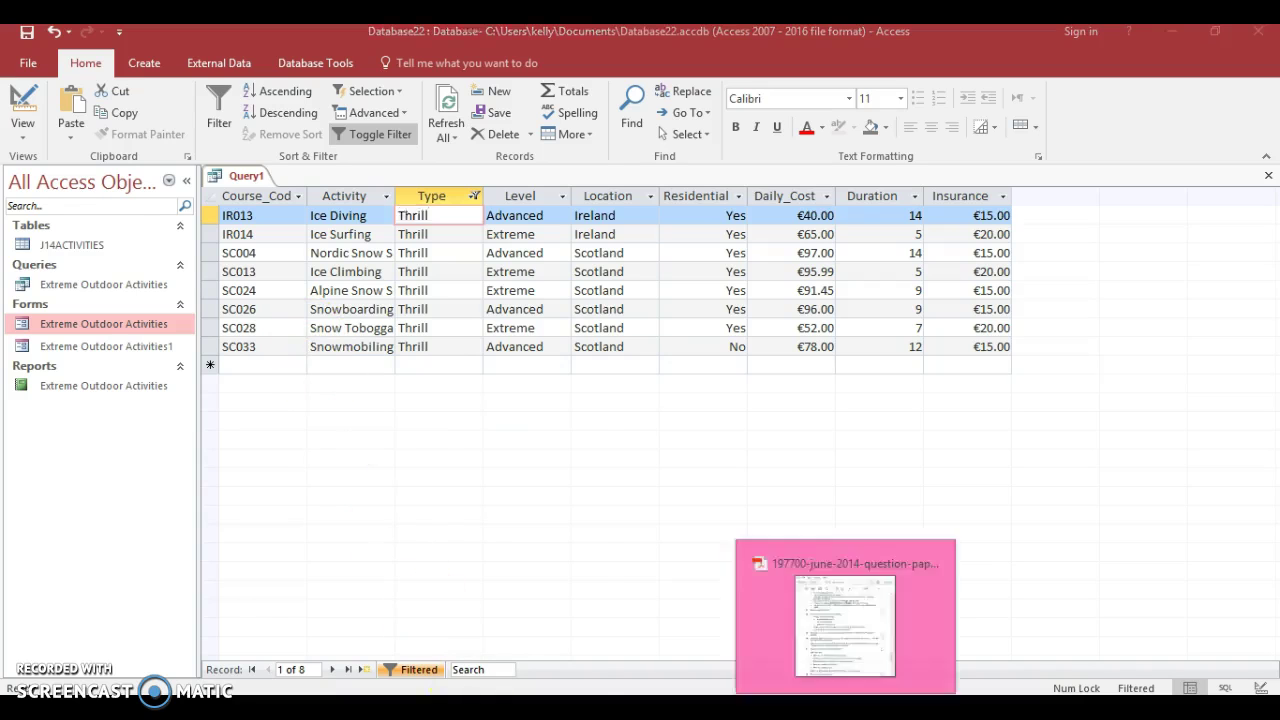
key("alt+Tab")
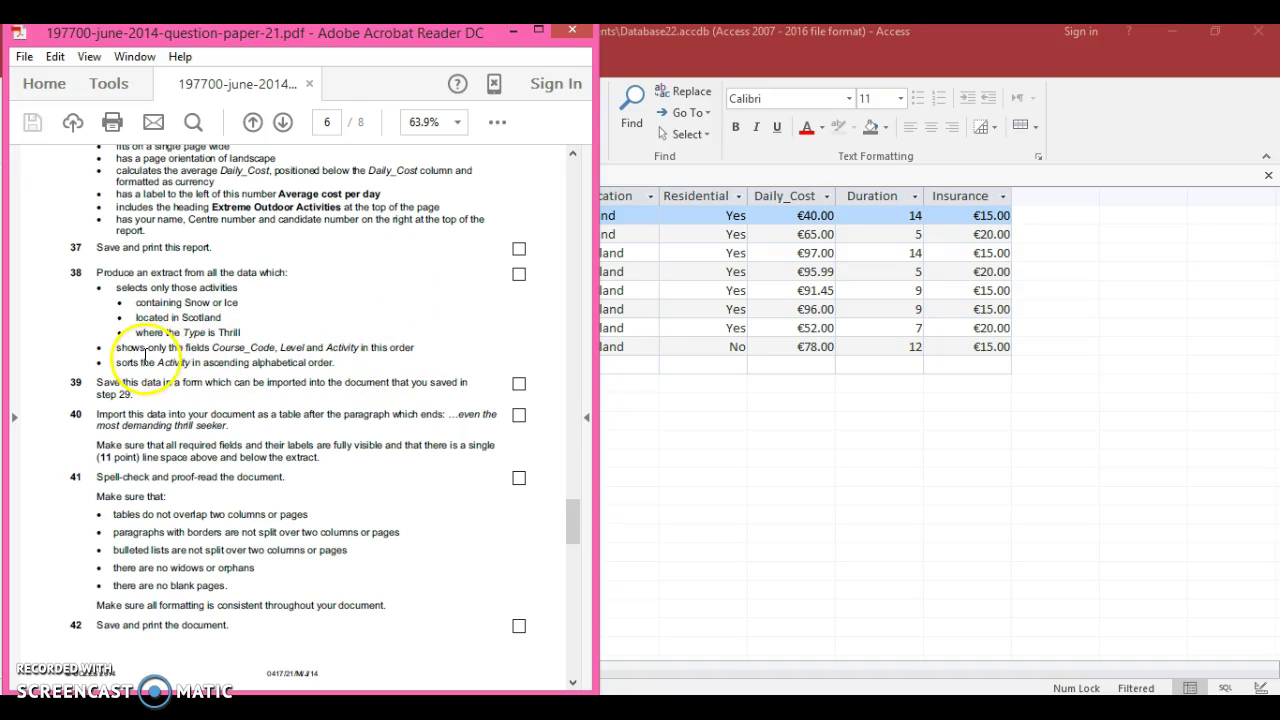
Step: Return to Access, open the query in design view, sort the Activity field ascending and run the query
left_click(602, 452)
left_click(33, 115)
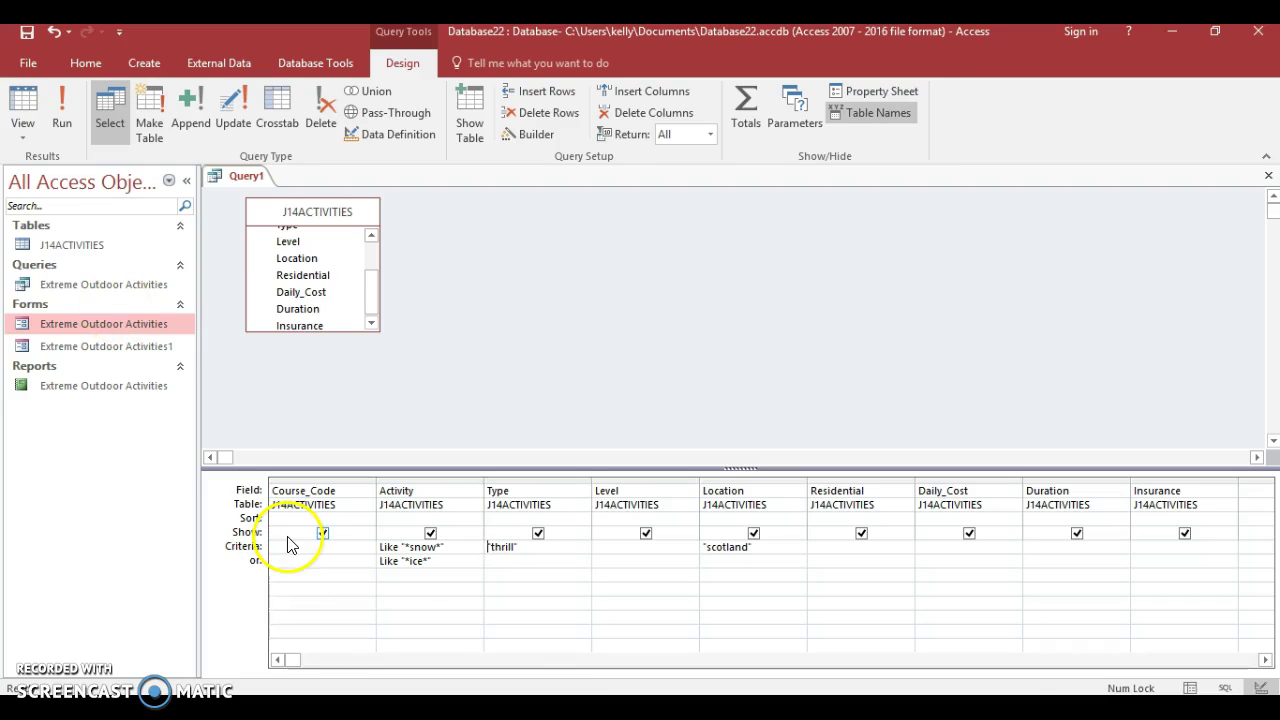
left_click_drag(428, 548, 405, 520)
left_click(405, 519)
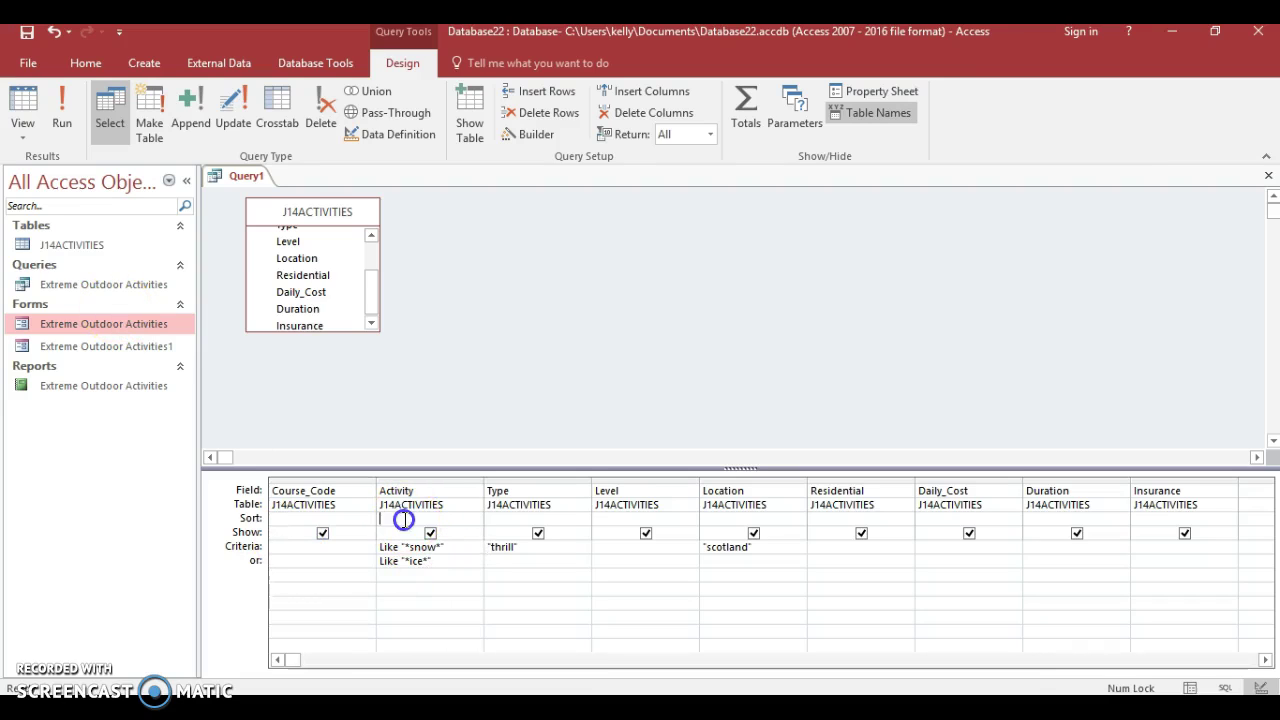
left_click(474, 522)
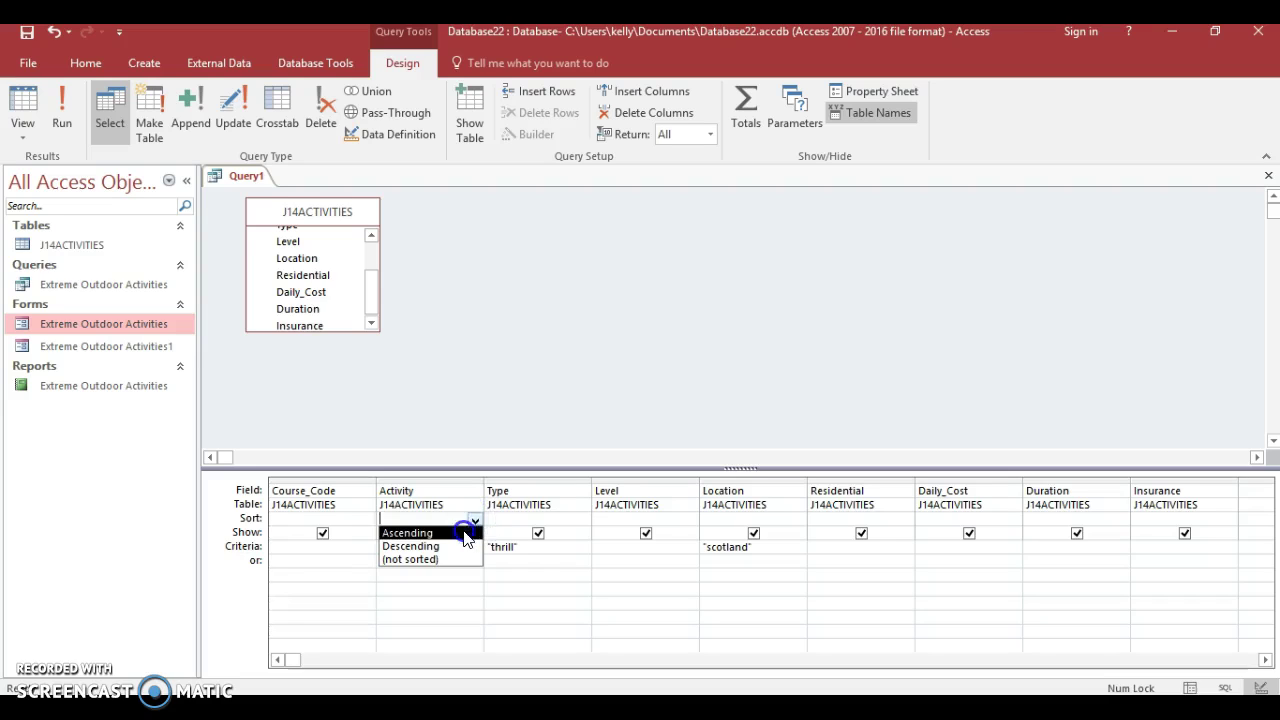
left_click(464, 533)
left_click(64, 106)
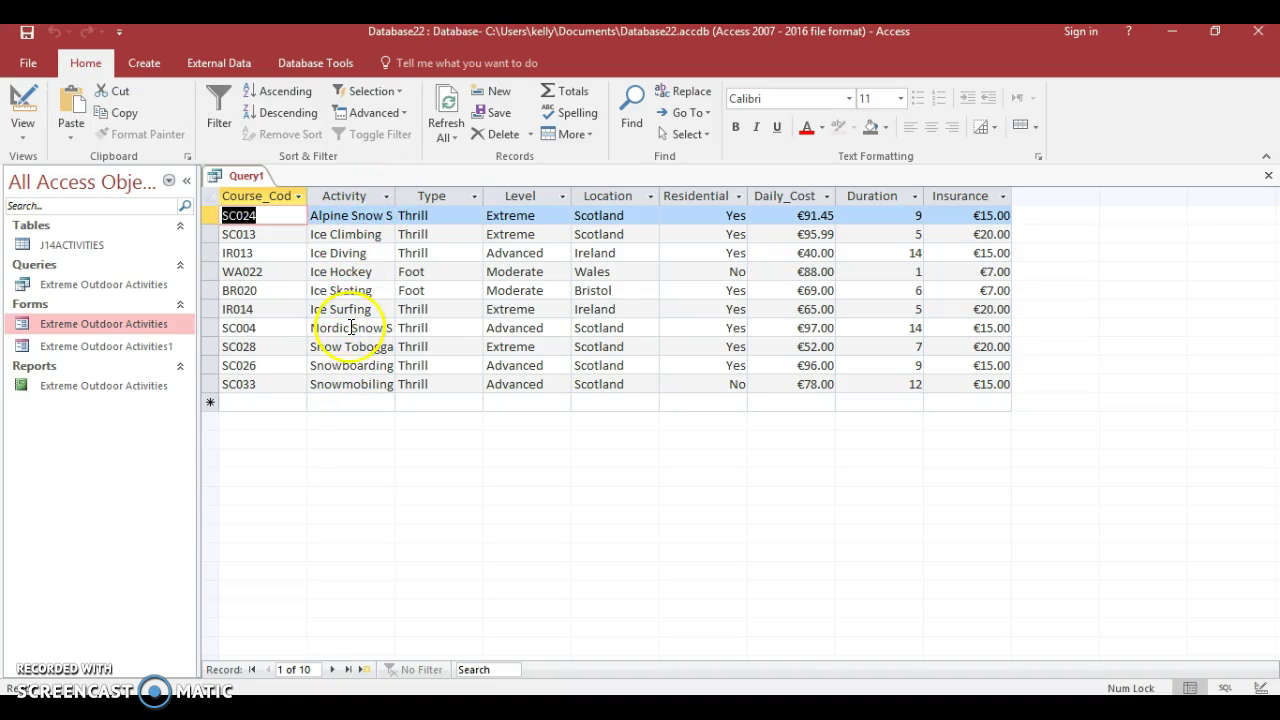
Step: Filter the Location column of the sorted query results to Scotland only
left_click(650, 197)
left_click(684, 314)
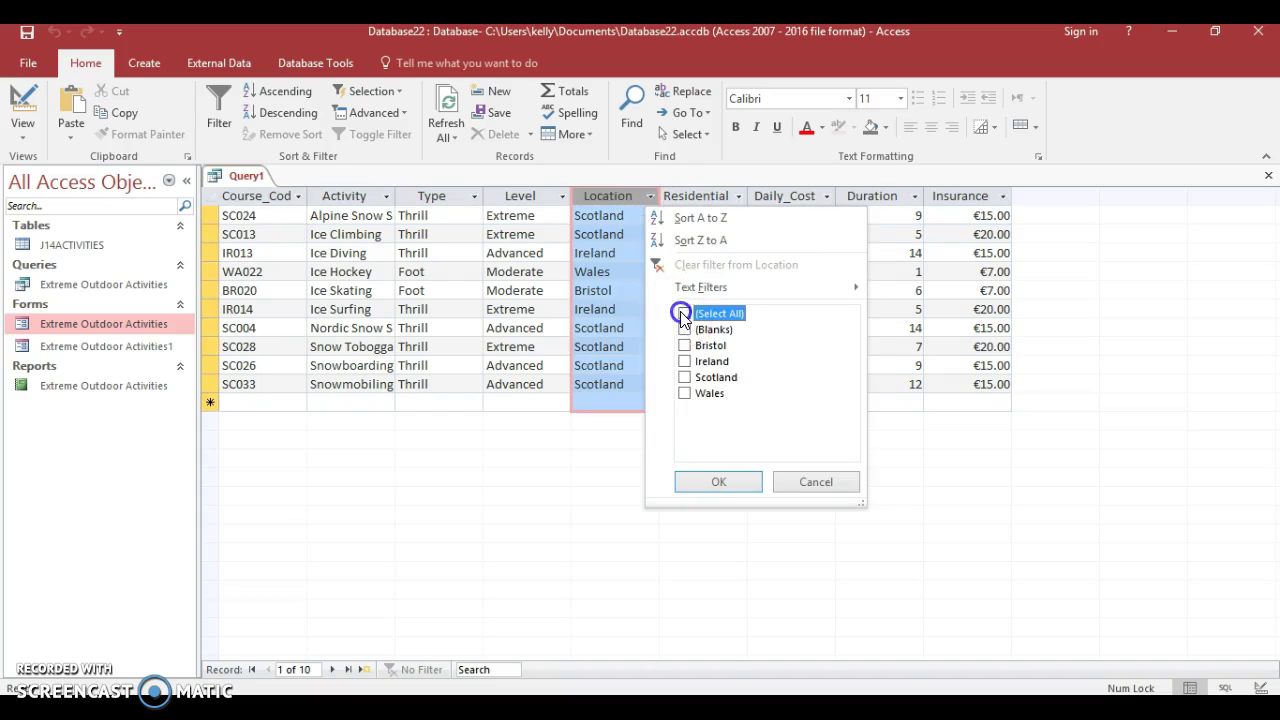
left_click(684, 377)
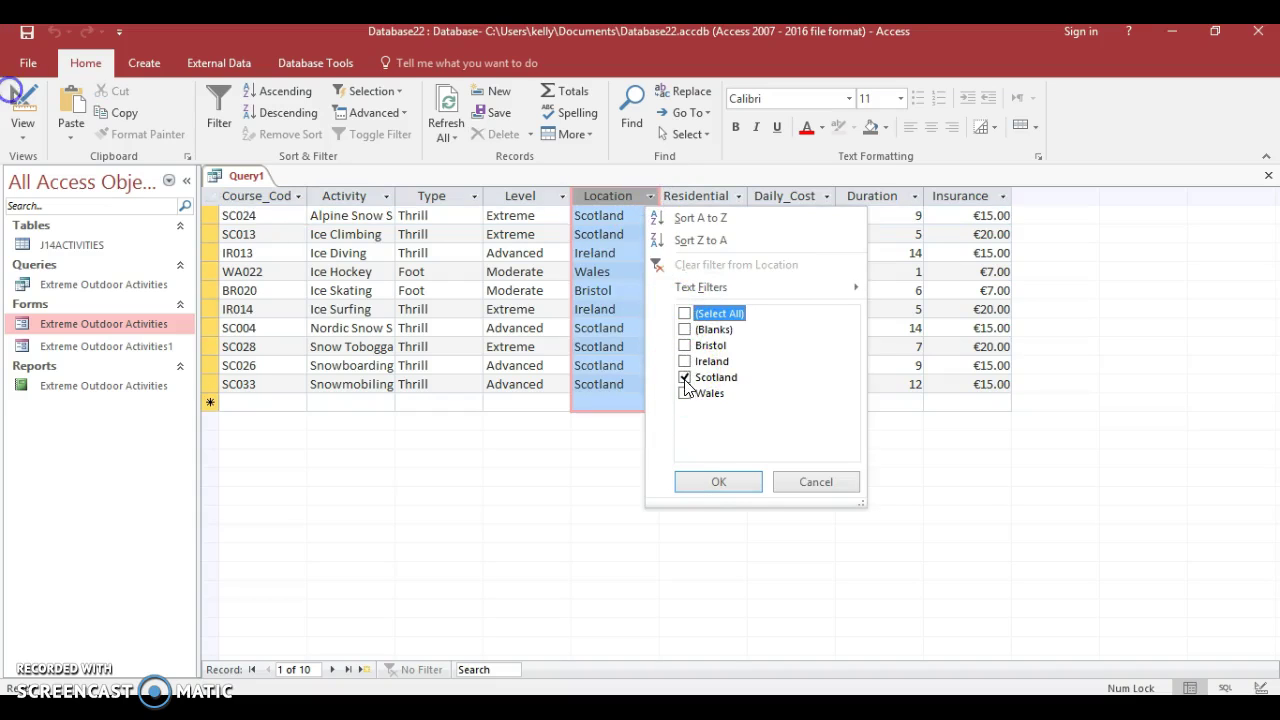
left_click(718, 482)
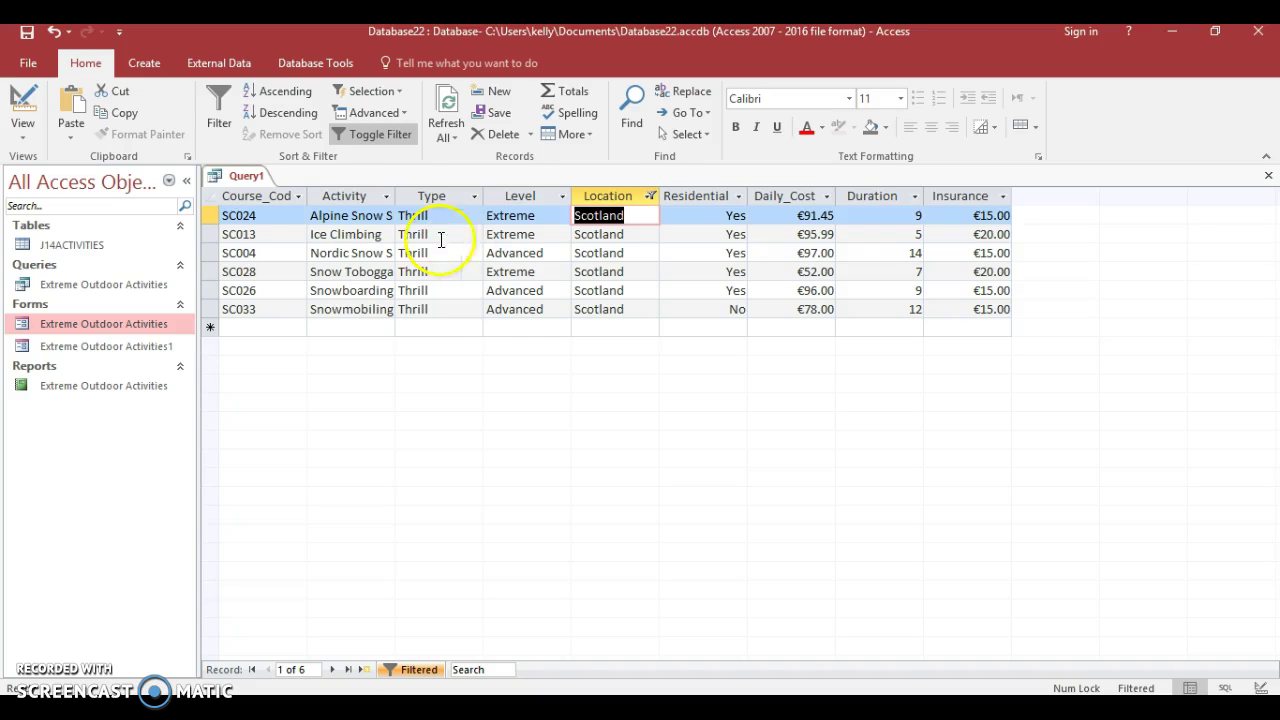
Step: Save the query under the name Form and close it
right_click(260, 180)
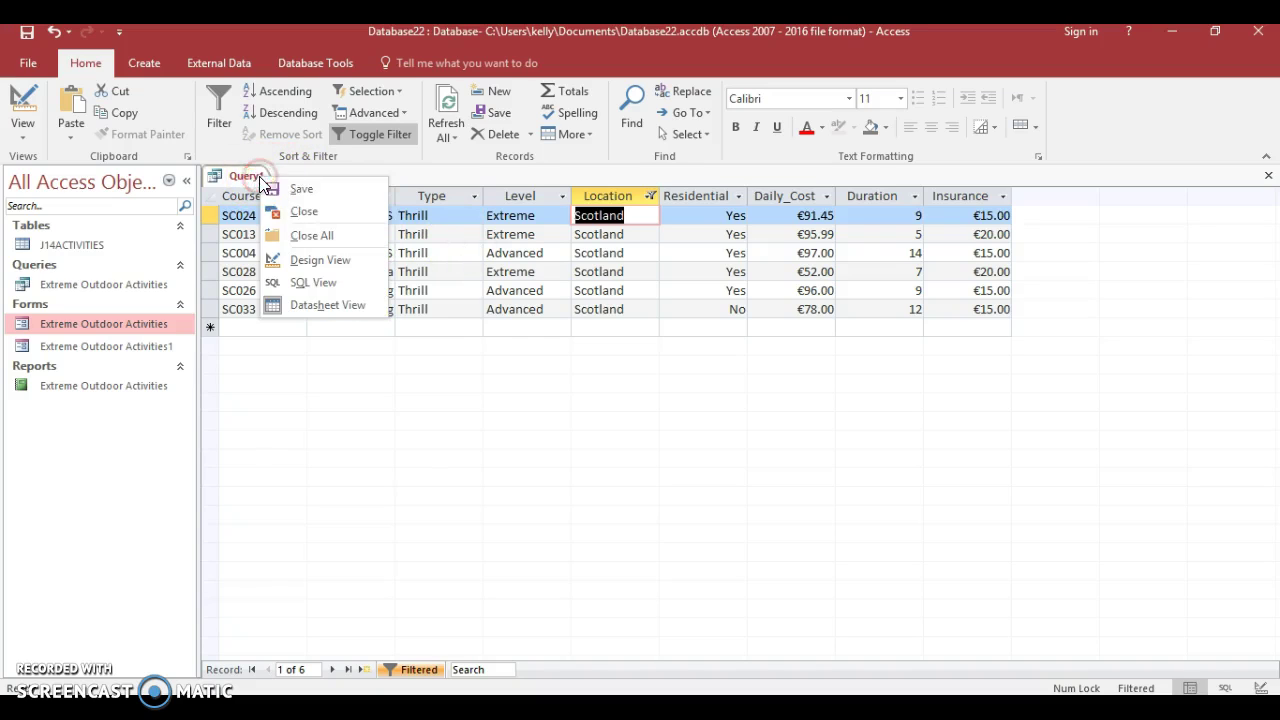
left_click(285, 194)
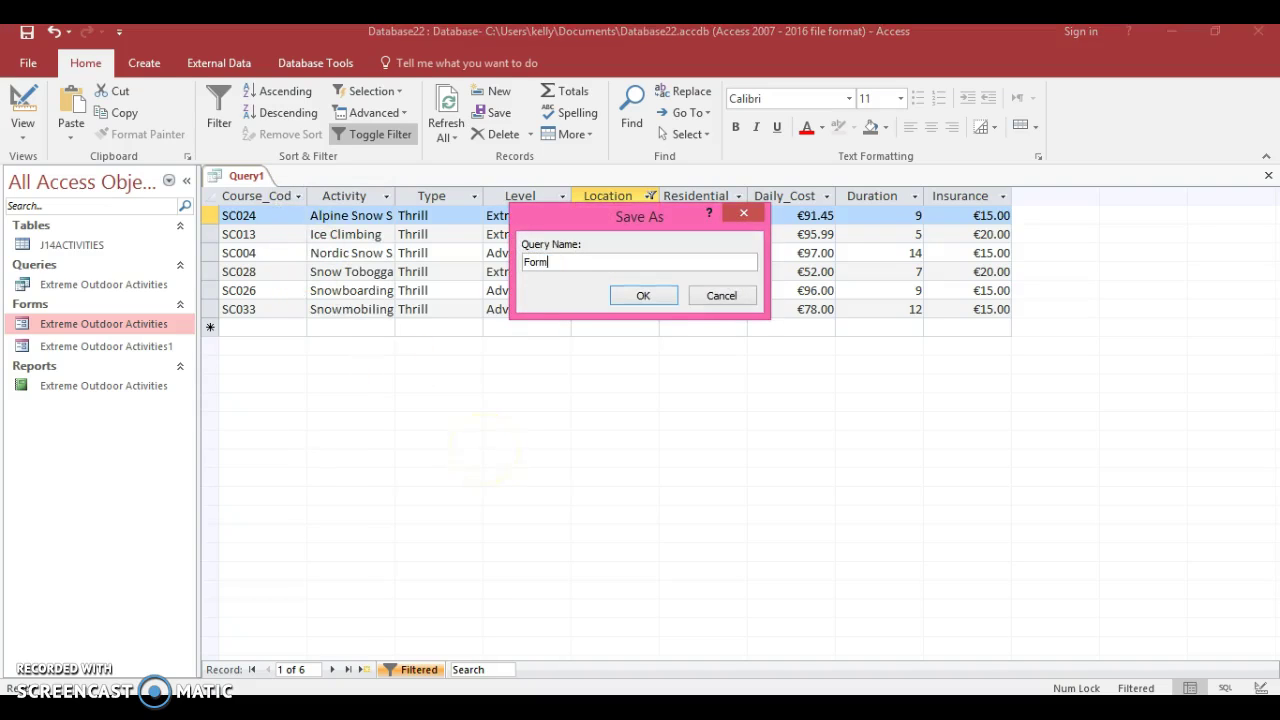
left_click(643, 295)
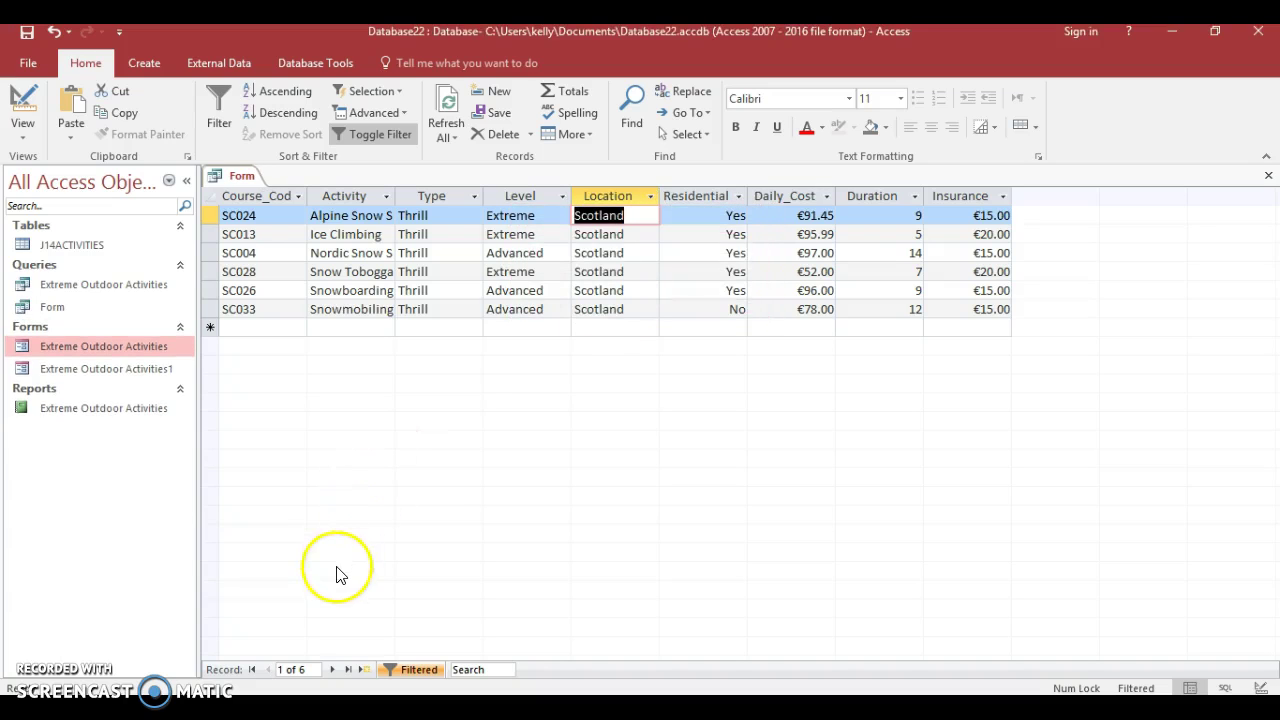
right_click(235, 176)
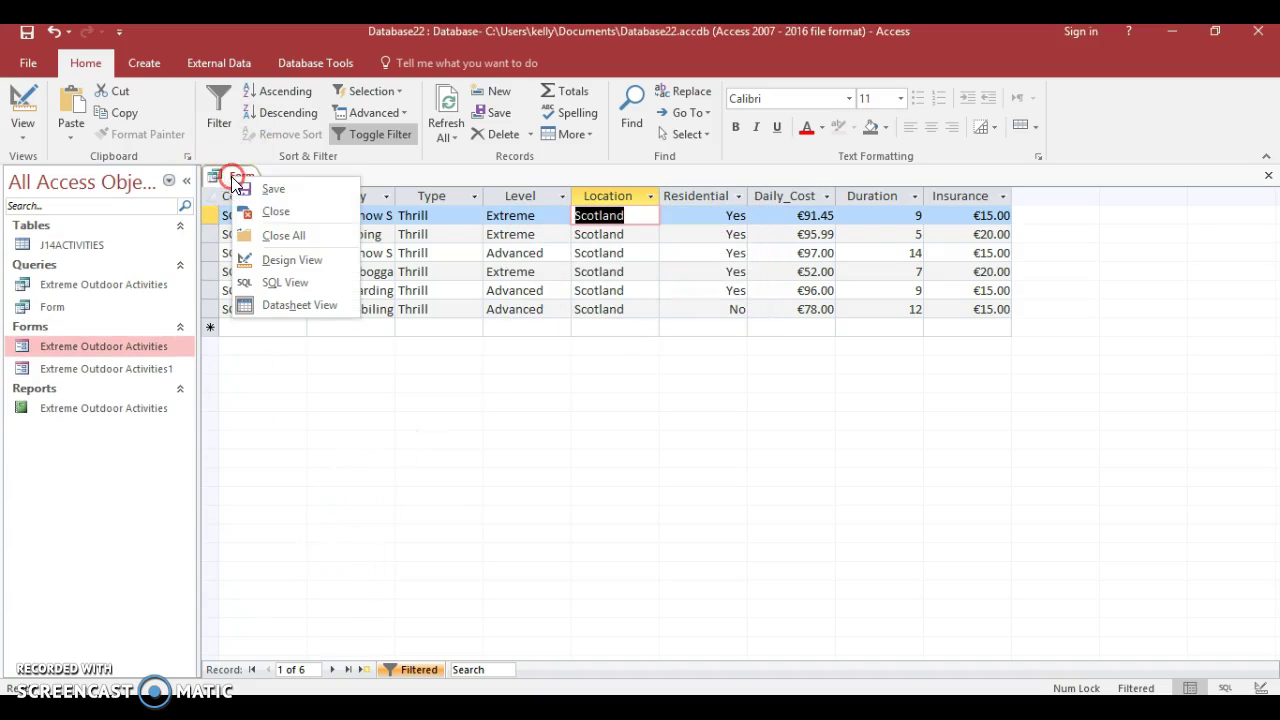
left_click(275, 211)
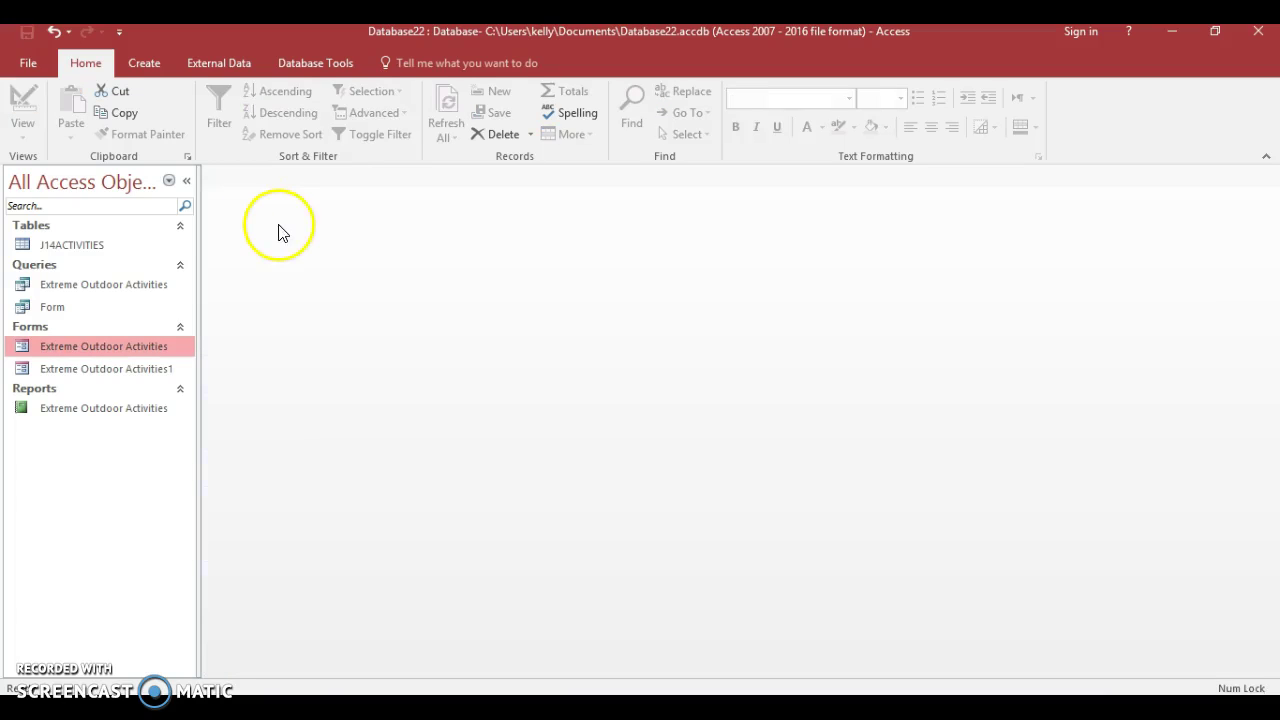
Step: Start the Form Wizard and choose the query Form as its data source
left_click(170, 62)
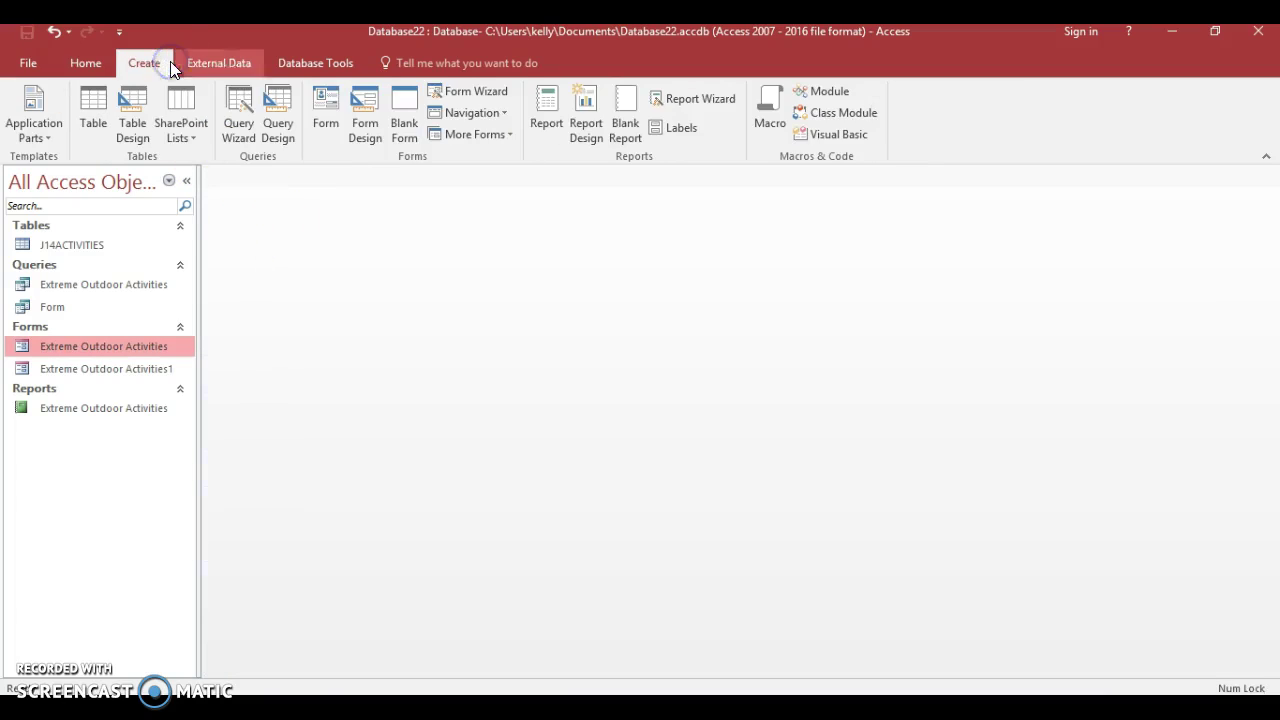
left_click(486, 91)
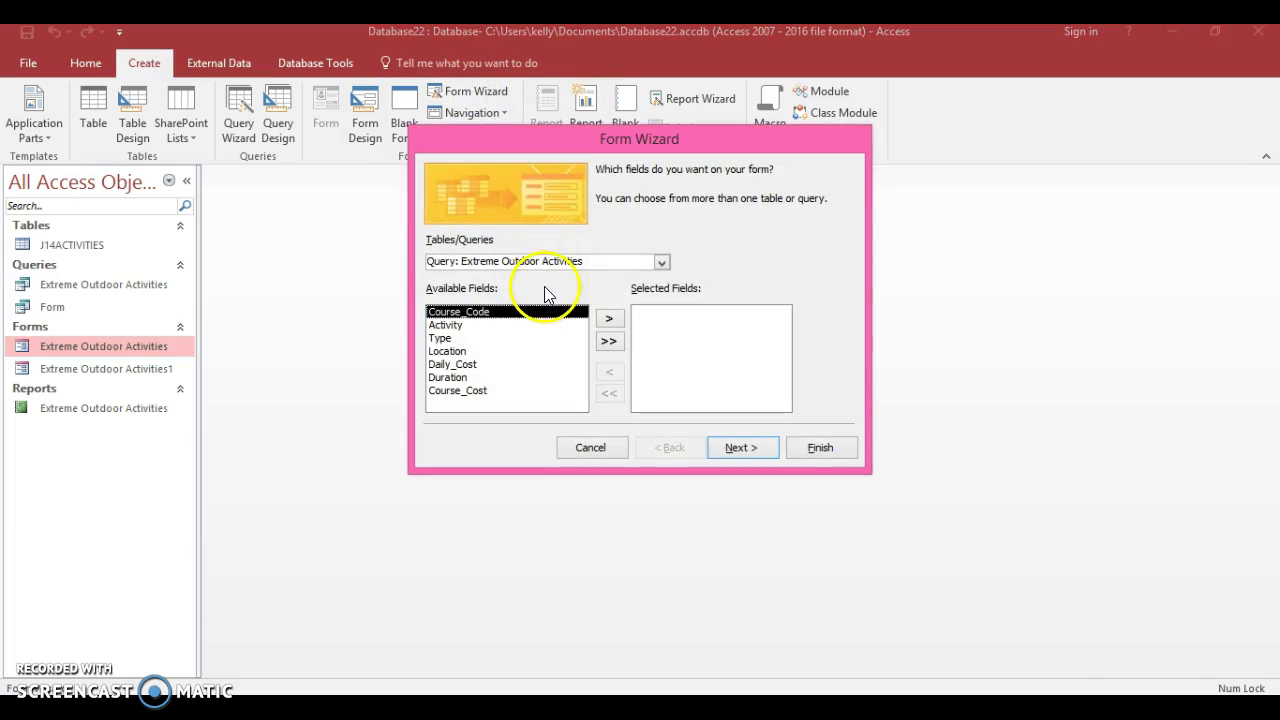
left_click(661, 262)
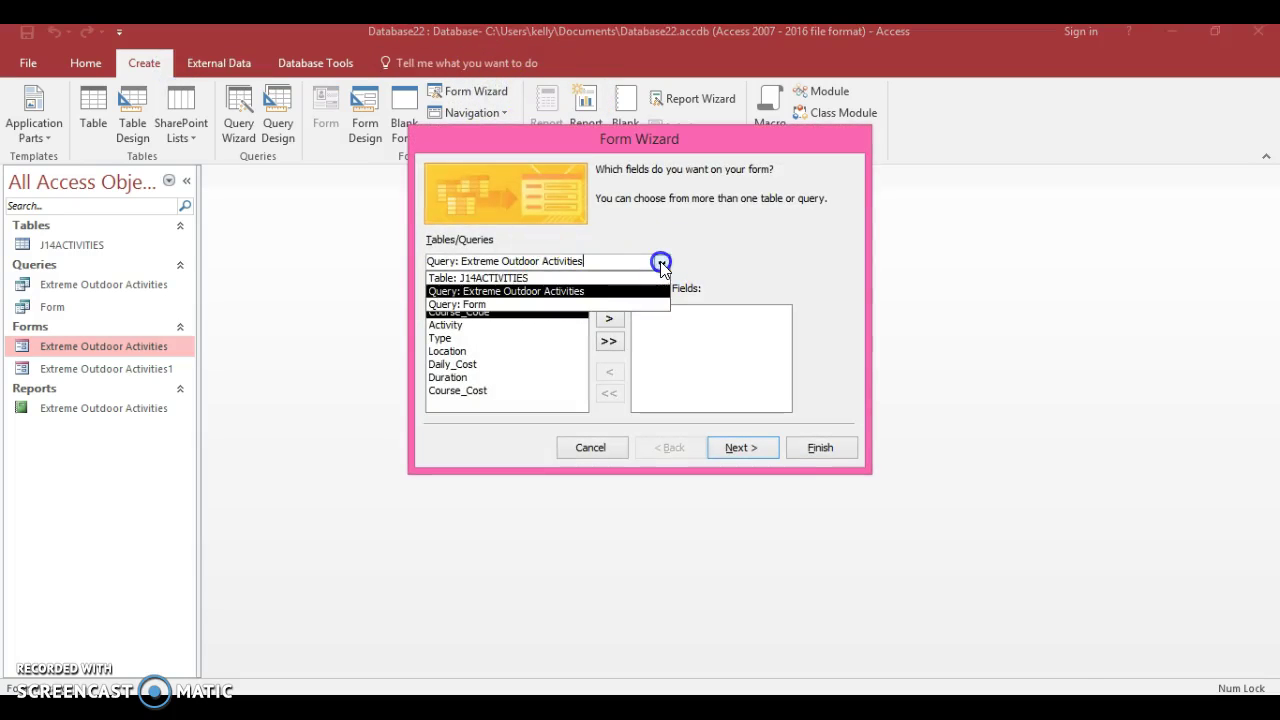
left_click(604, 306)
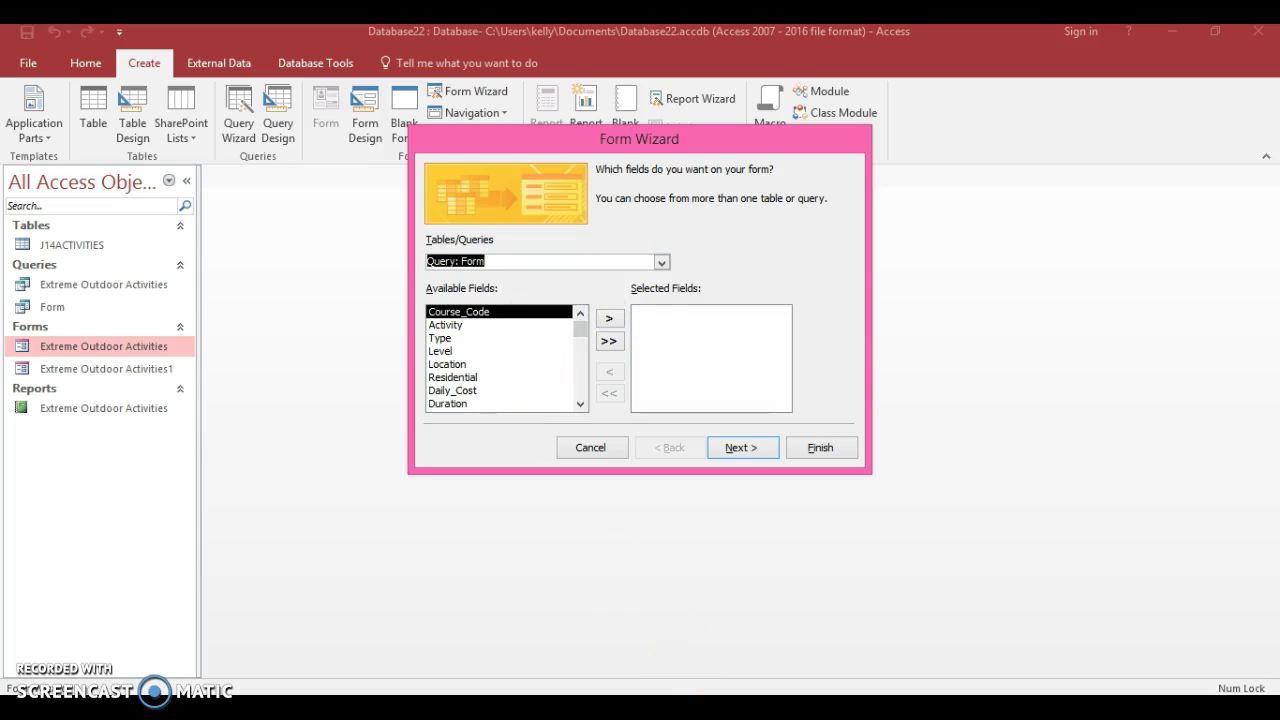
Step: Check the required fields in the question paper, then add Course_Code, Level and Activity in that order and continue to the layout choice
left_click(846, 612)
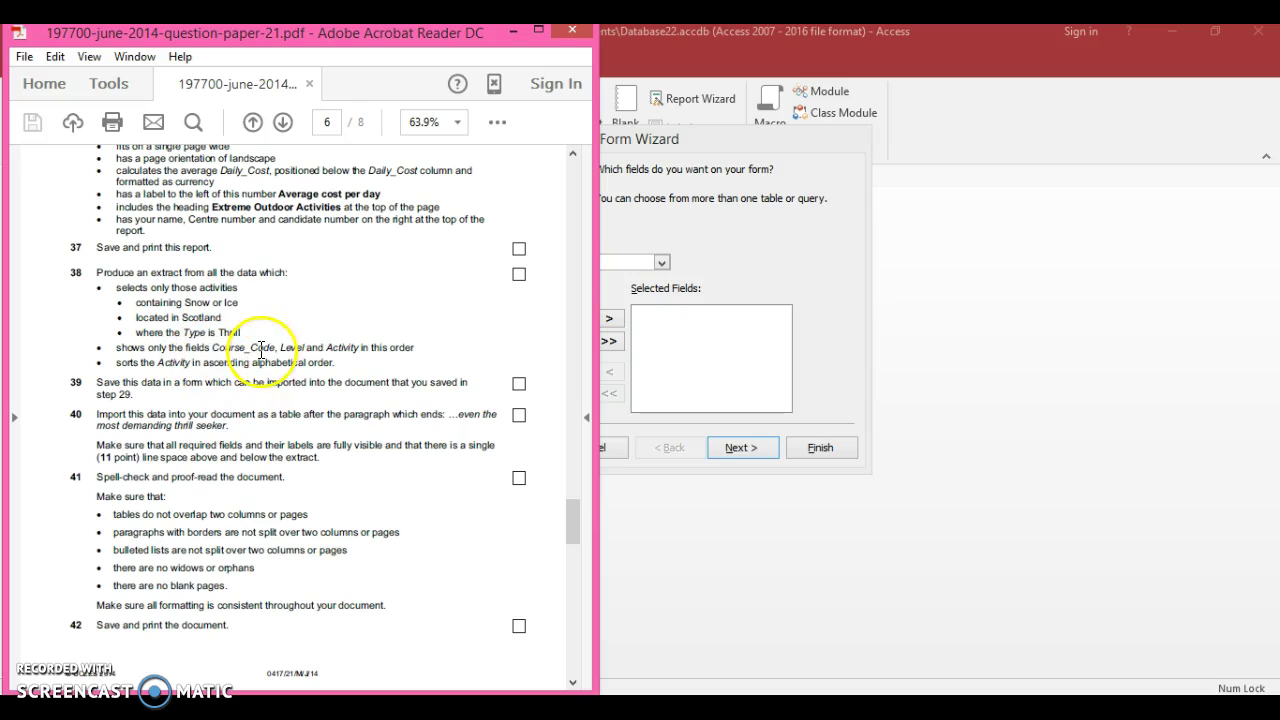
left_click(754, 252)
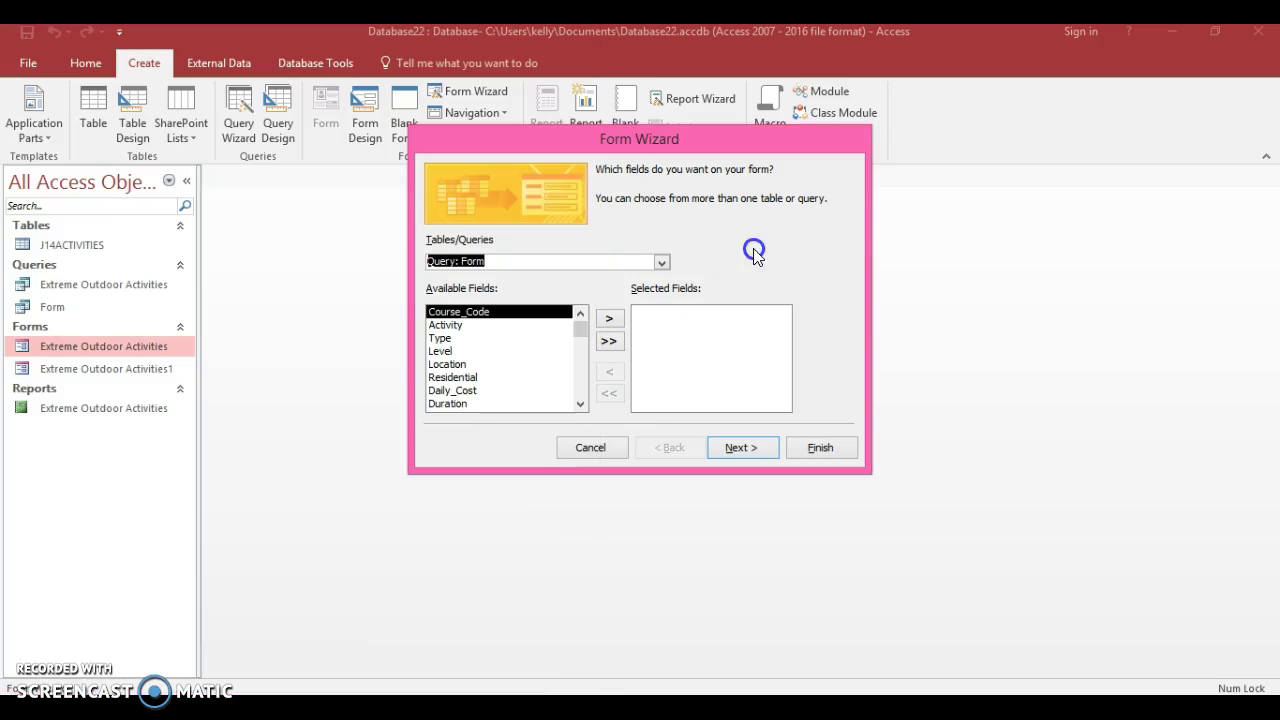
left_click(609, 318)
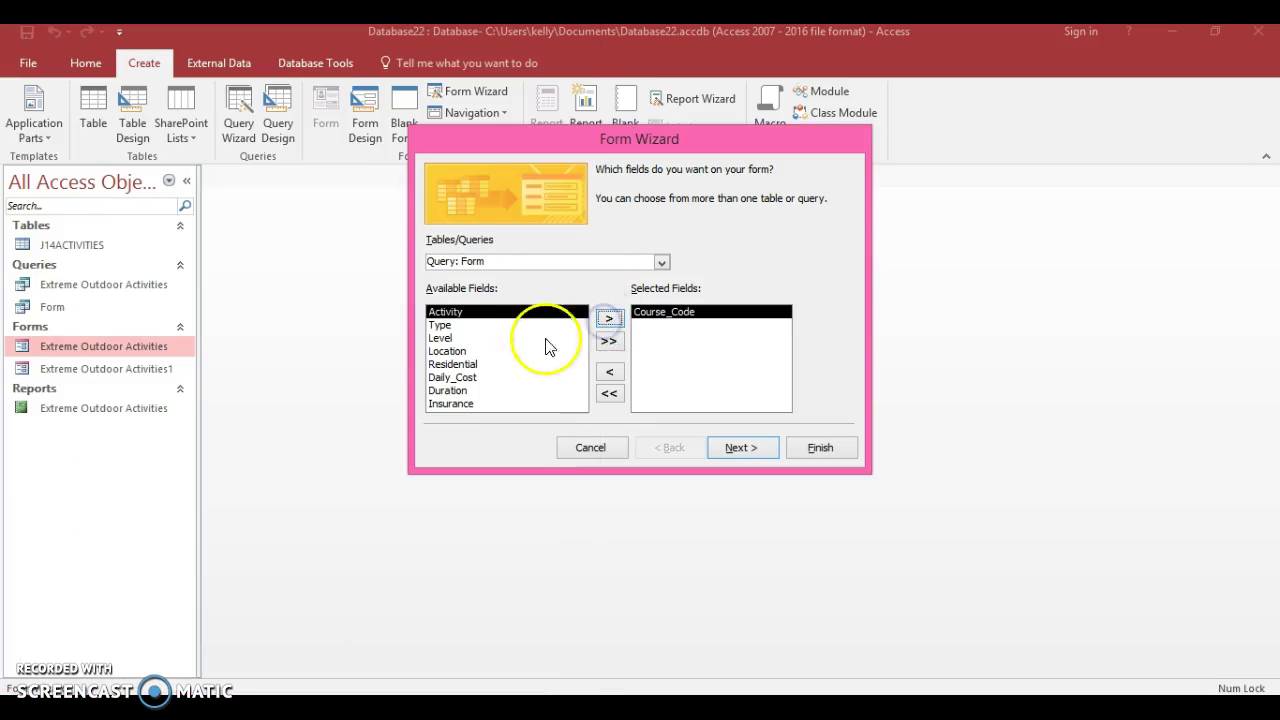
left_click(455, 338)
left_click(610, 322)
left_click(522, 312)
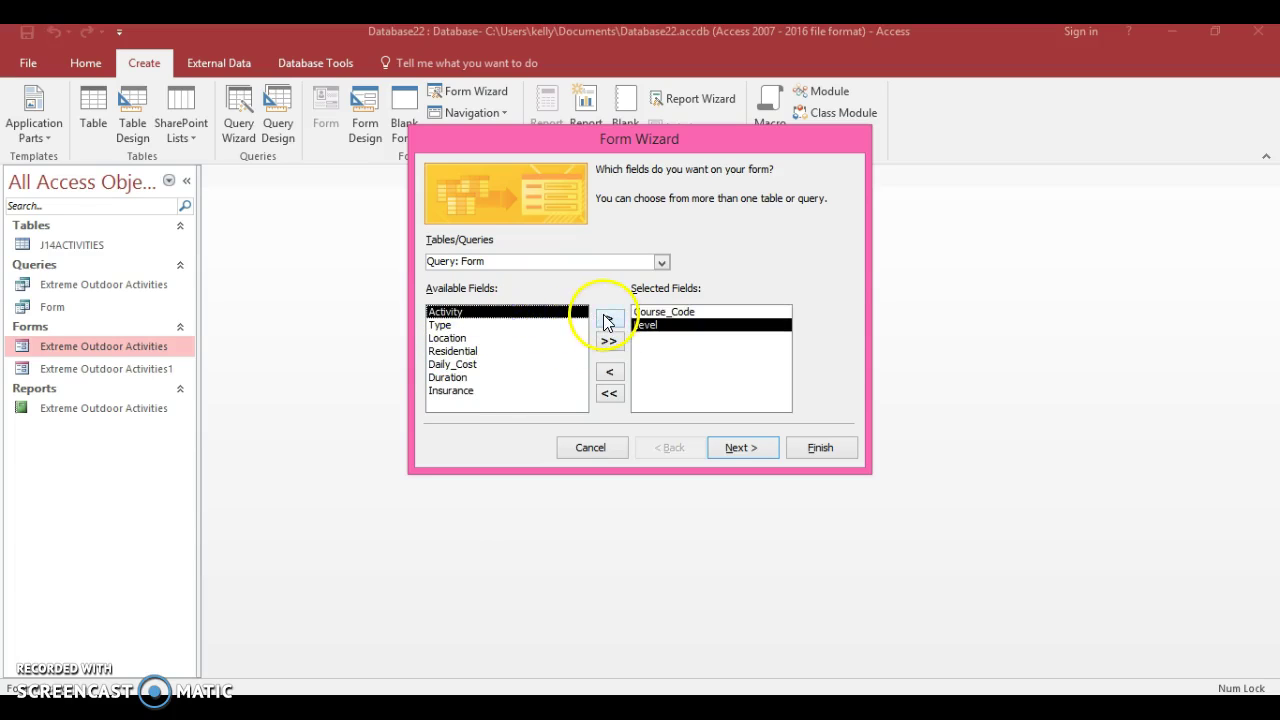
left_click(607, 320)
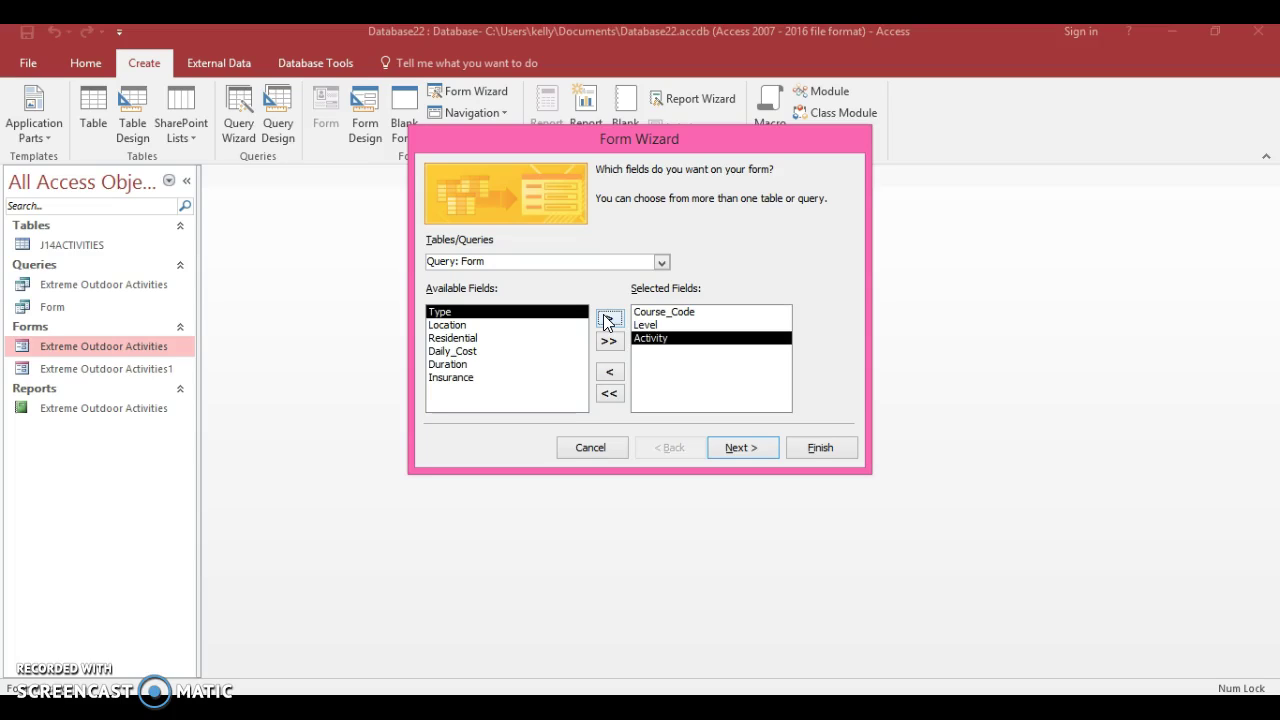
left_click(757, 450)
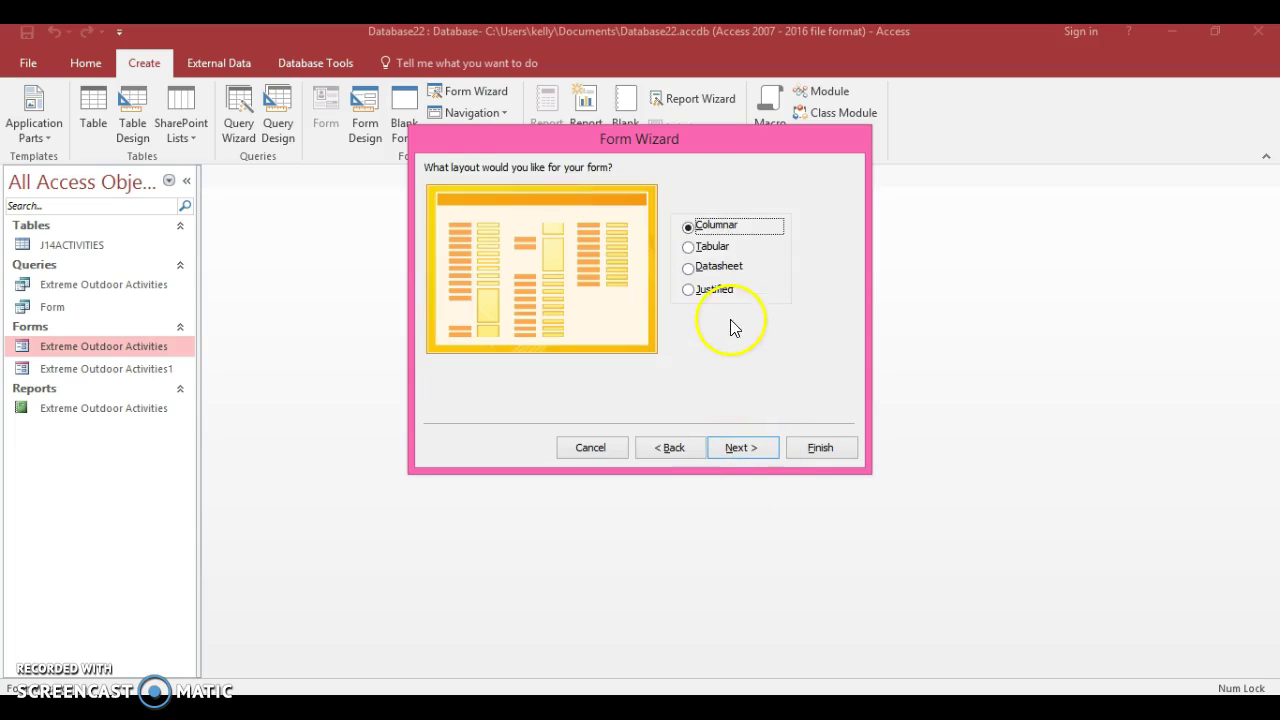
Step: Try the Datasheet layout and review steps 29, 39 and 40 in the Acrobat Reader question paper before returning to Access
left_click(720, 268)
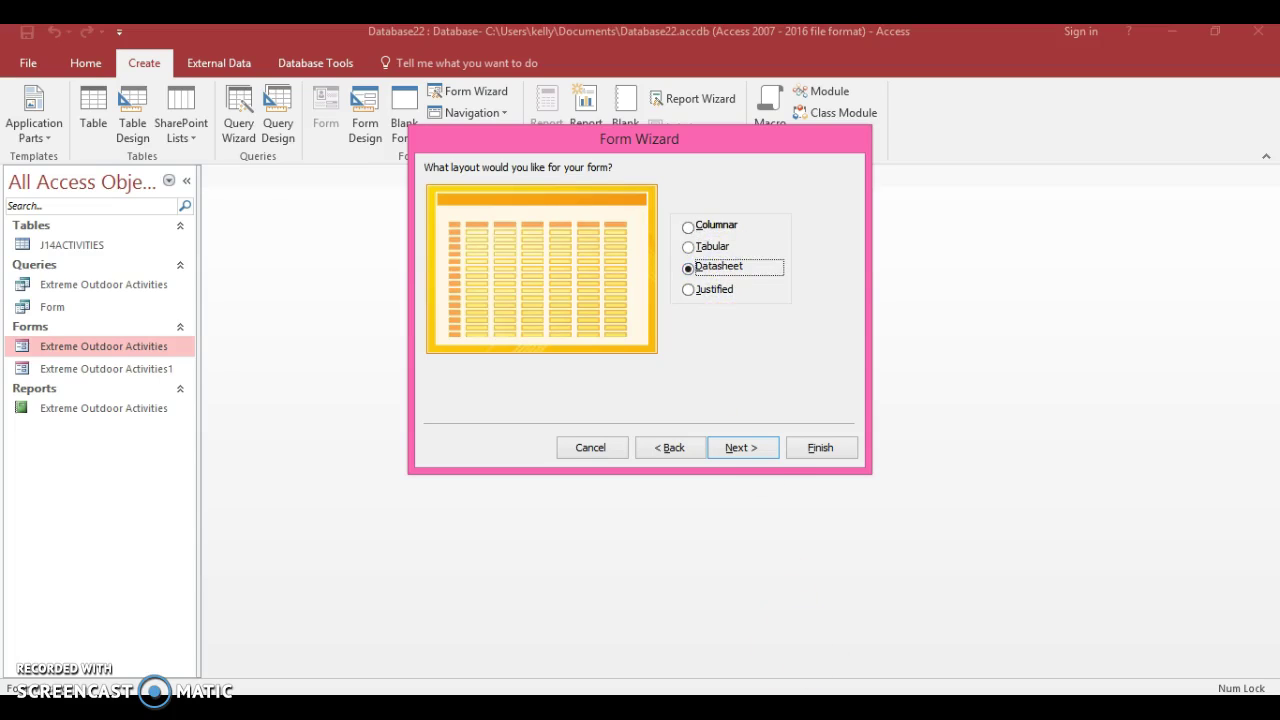
key("alt+Tab")
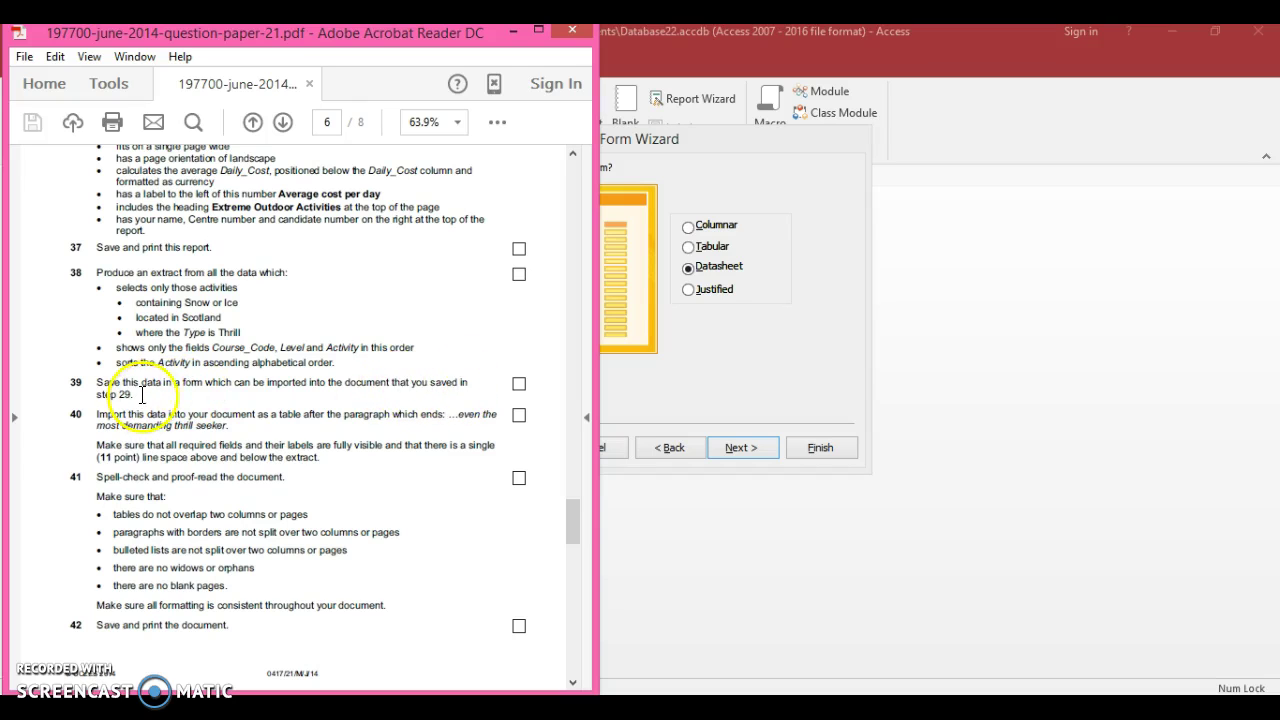
left_click_drag(572, 516, 583, 378)
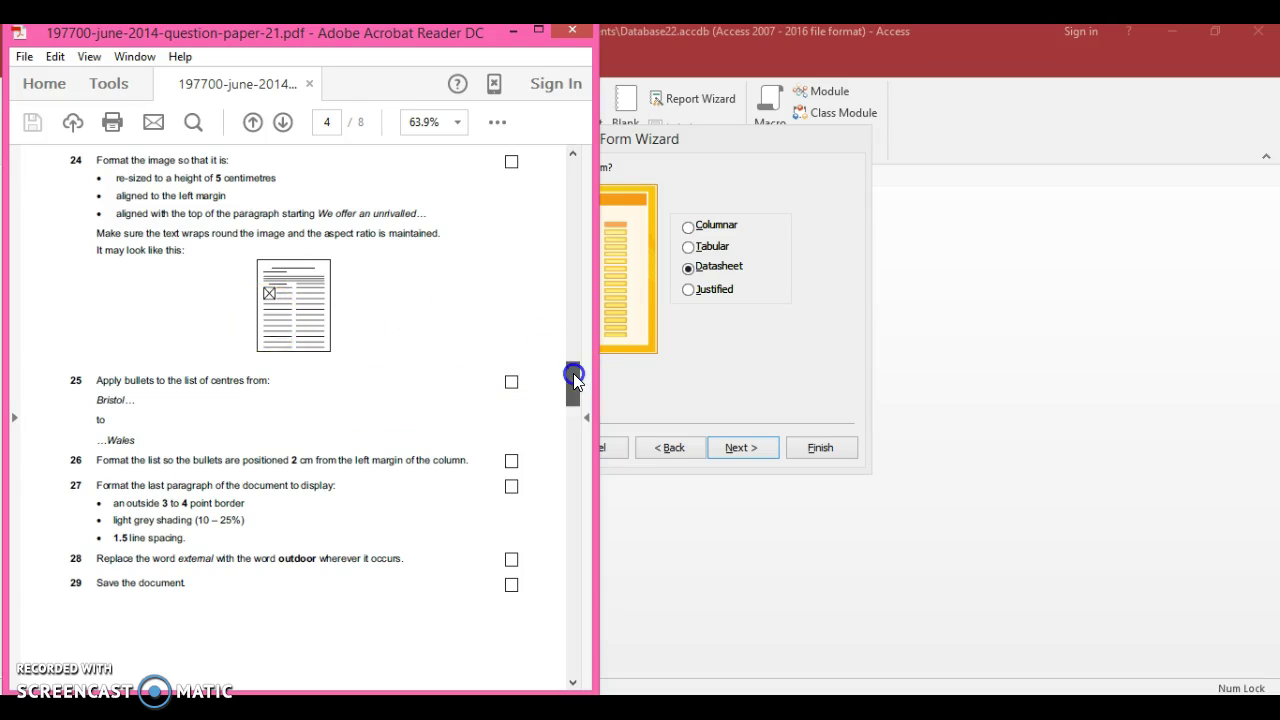
left_click_drag(573, 373, 561, 515)
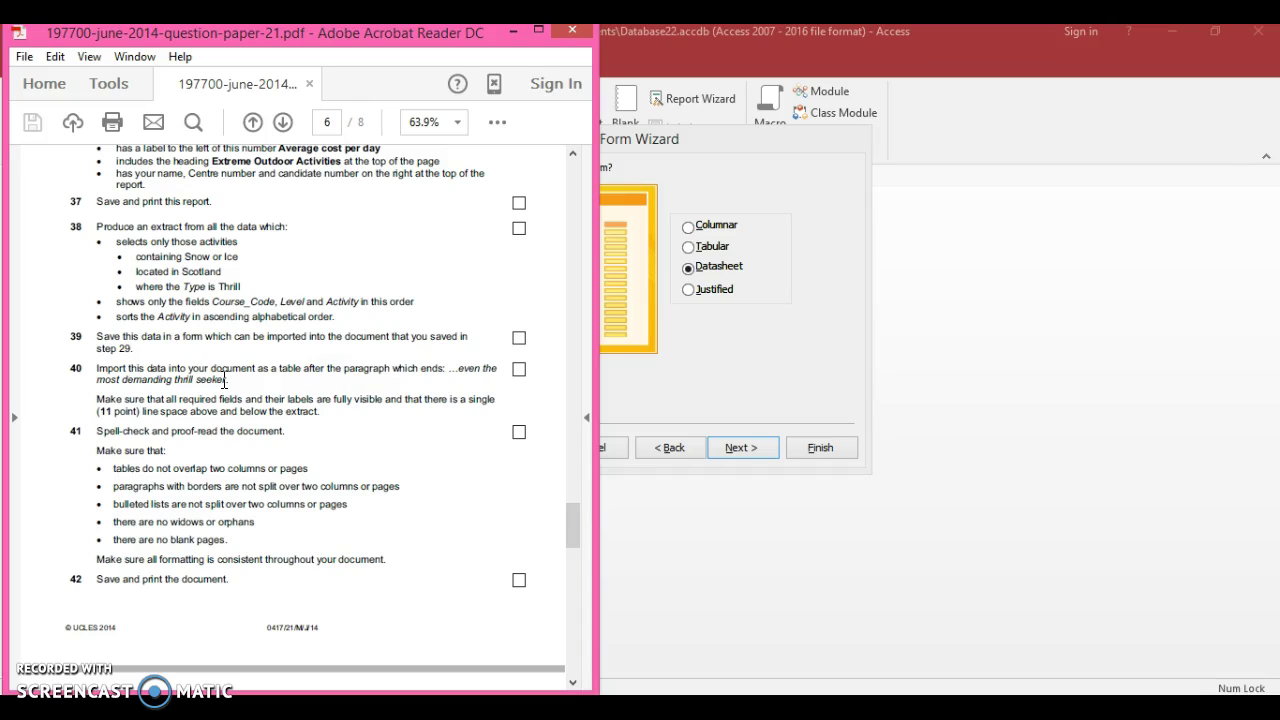
left_click(788, 357)
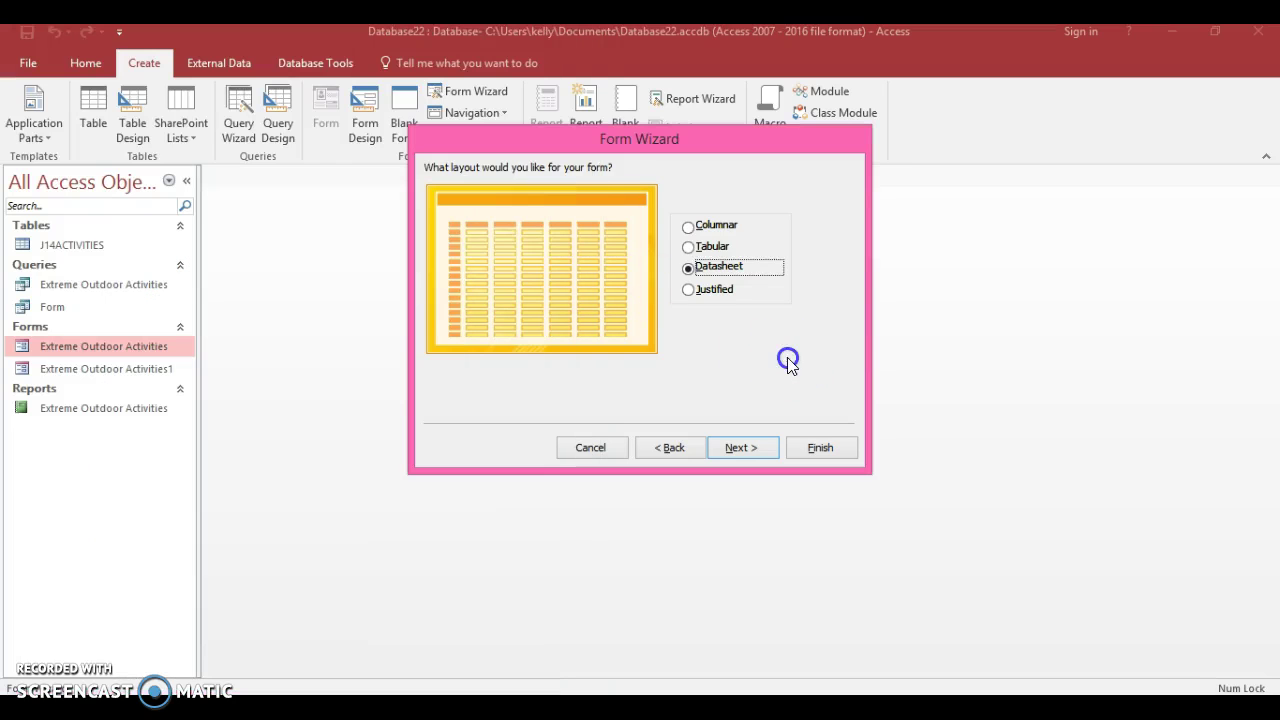
Step: Choose the Tabular layout, keep the title Form and finish creating the form for viewing
left_click(704, 250)
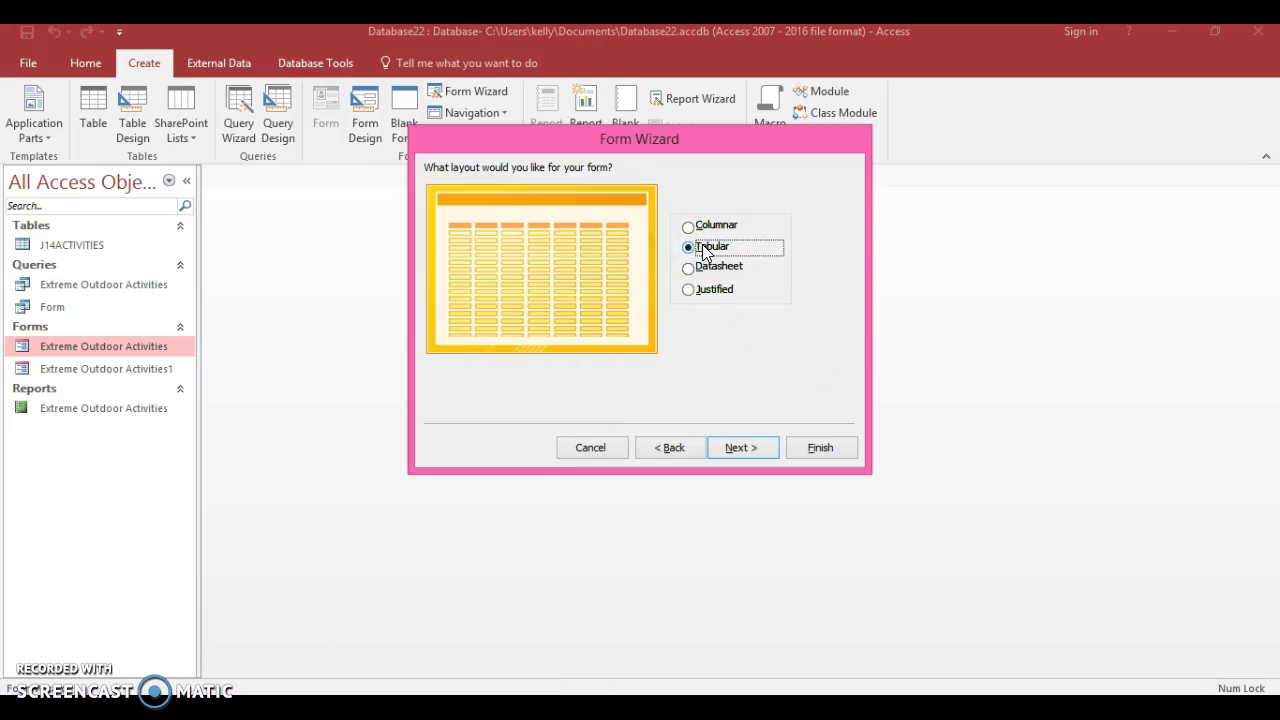
left_click(669, 288)
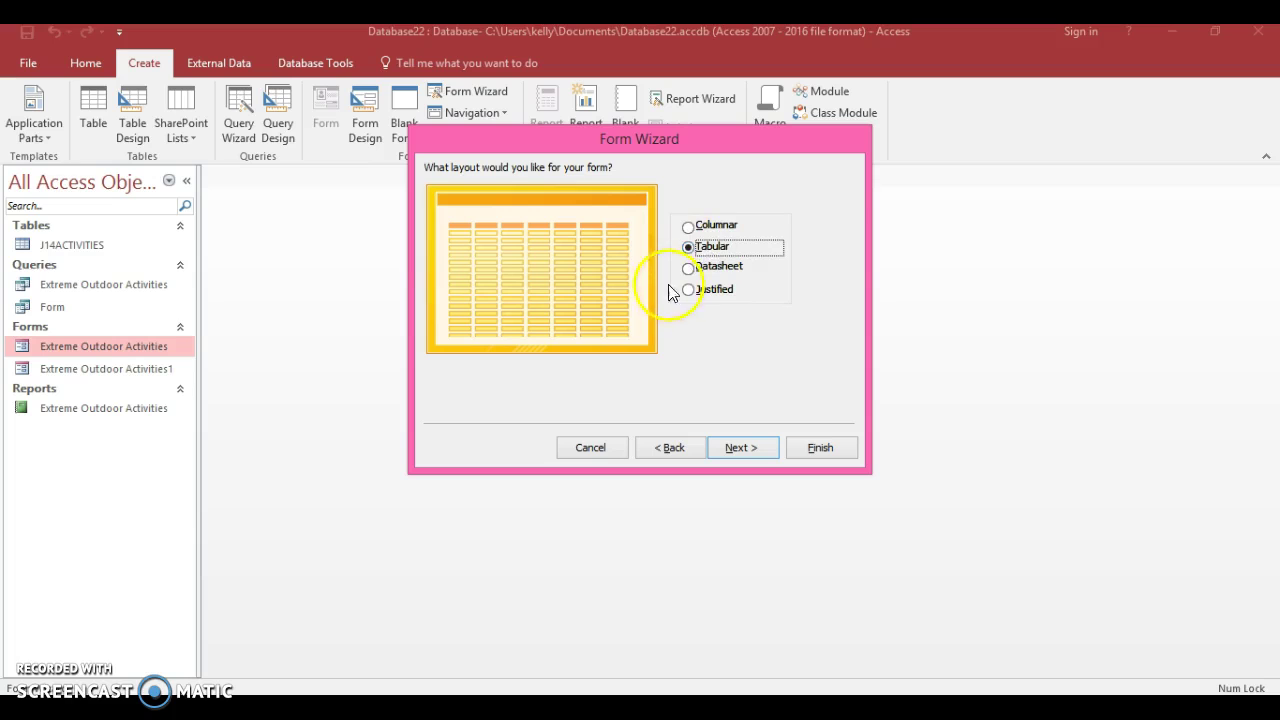
left_click(740, 449)
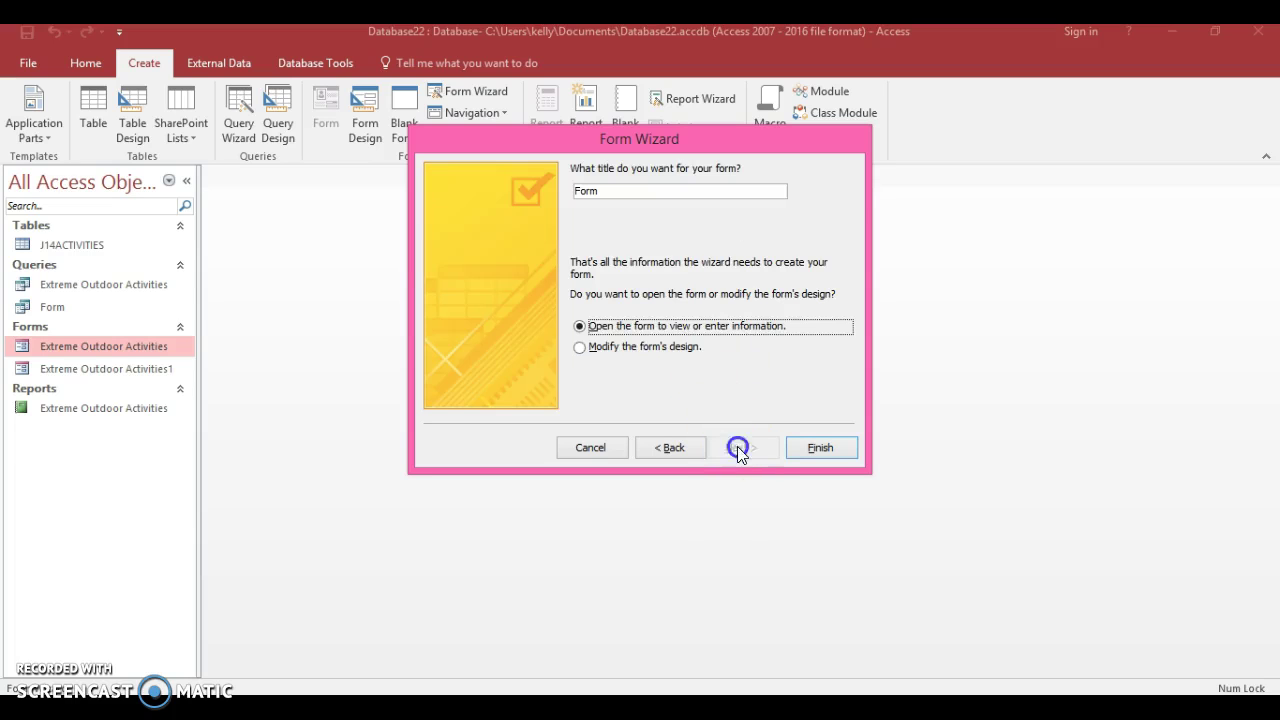
left_click(832, 447)
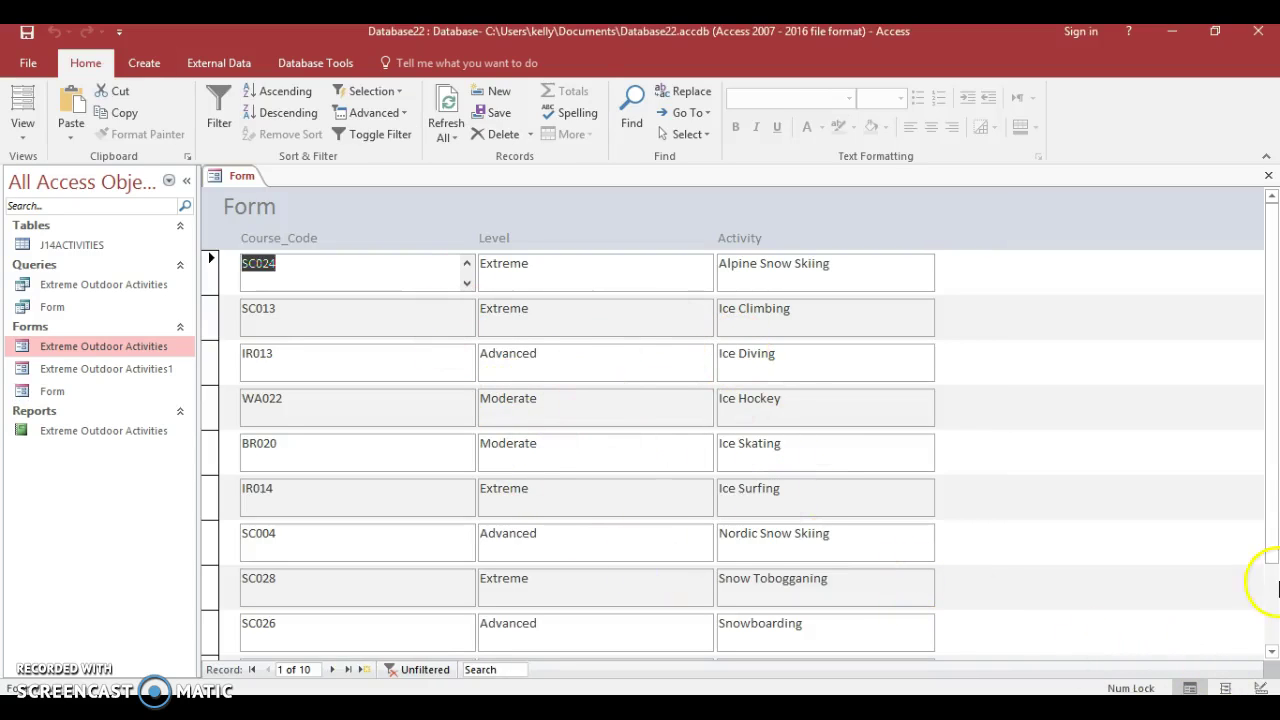
Step: Look over the new form's records, close the form and select it among the database's forms
mouse_move(1271, 480)
left_mouse_down()
mouse_move(1266, 563)
mouse_move(1268, 458)
left_mouse_up()
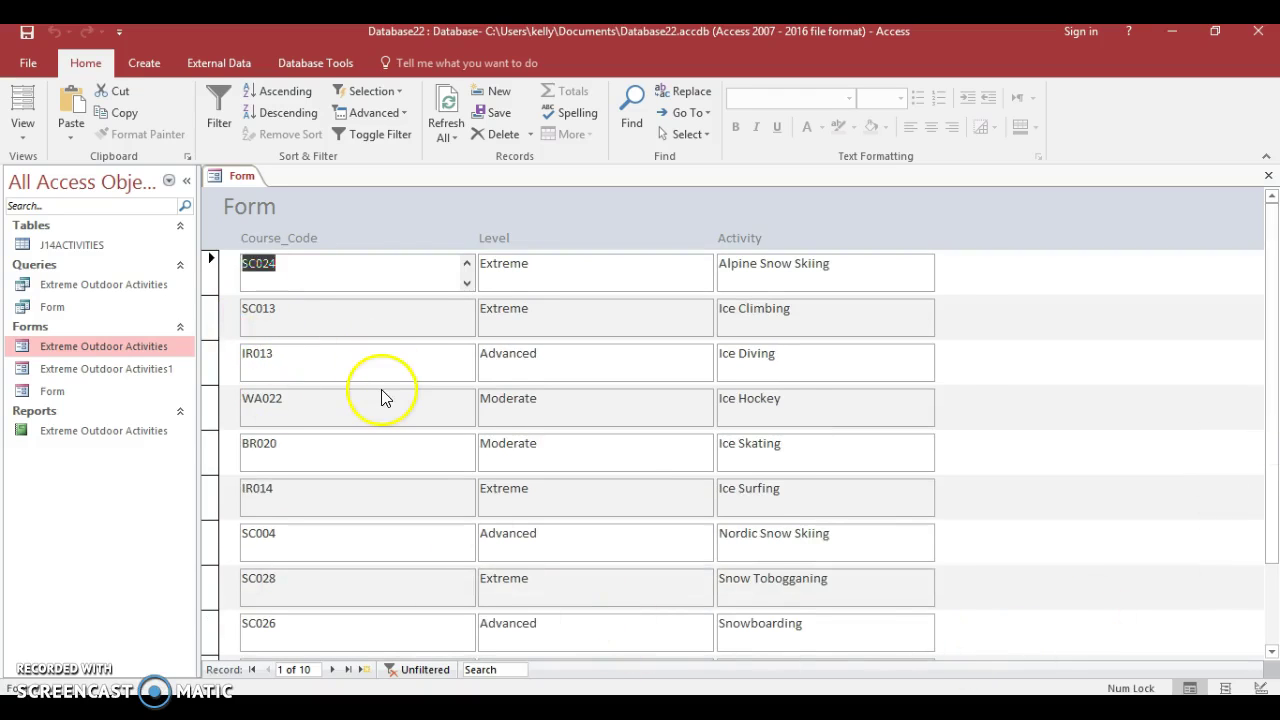
left_click(222, 177)
left_click(238, 179)
right_click(236, 178)
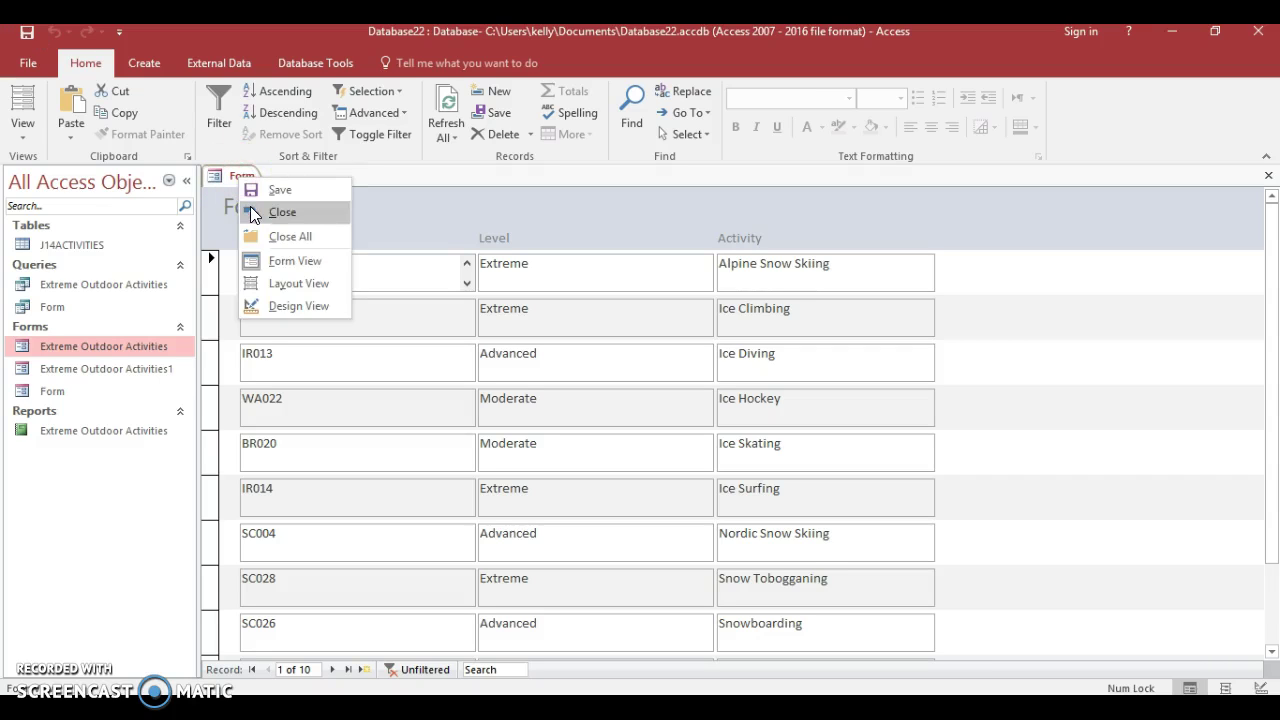
left_click(252, 213)
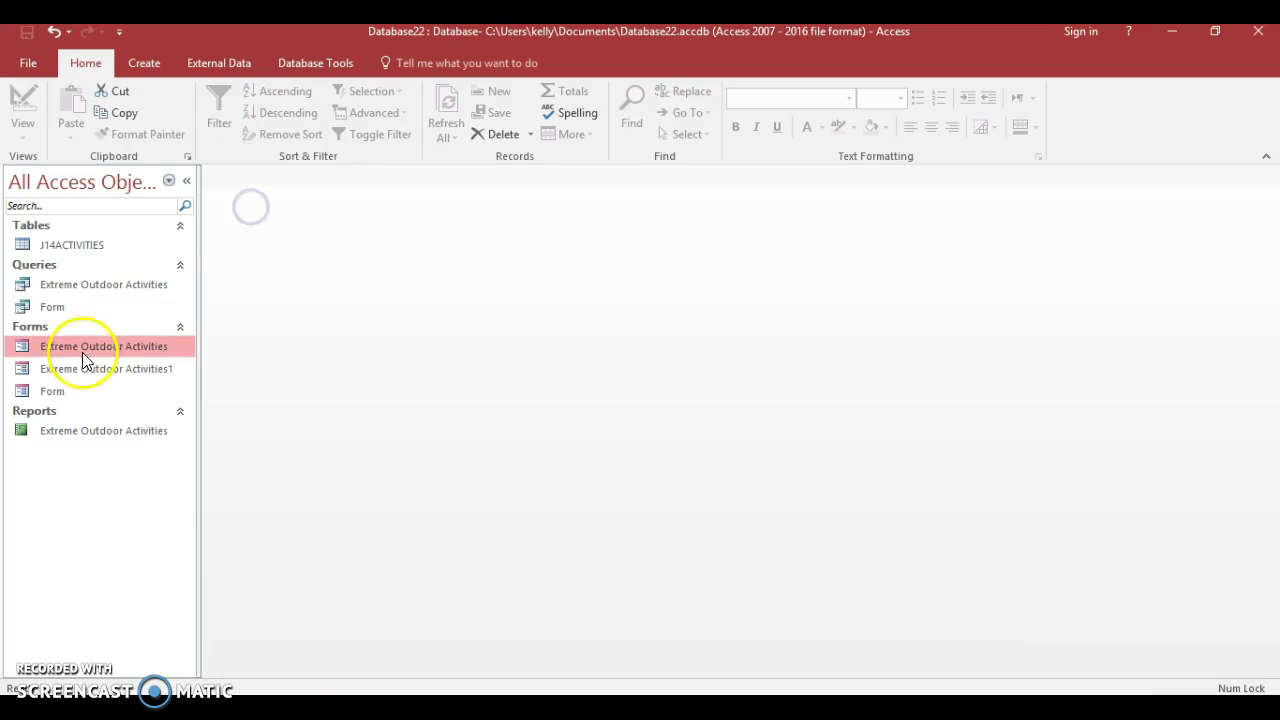
left_click(66, 404)
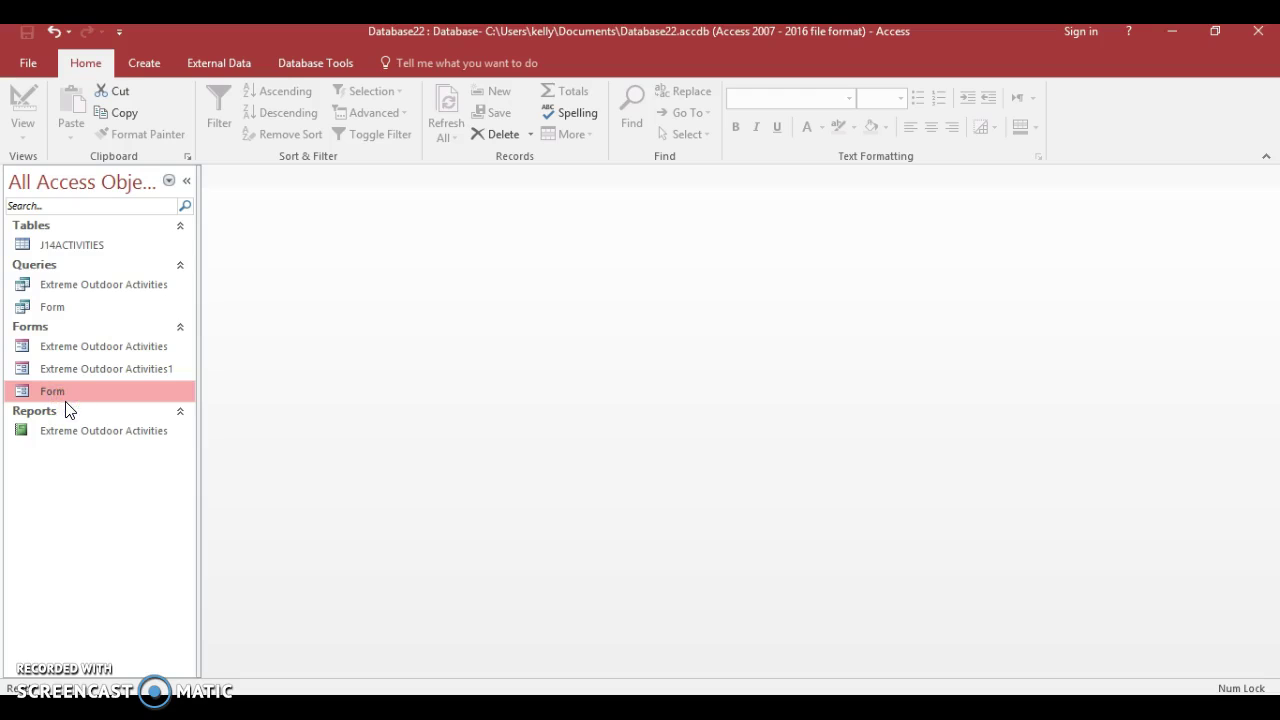
Step: Export the selected form as the rich text file Form.rtf in the Word Training folder, without saving the export steps
left_click(246, 66)
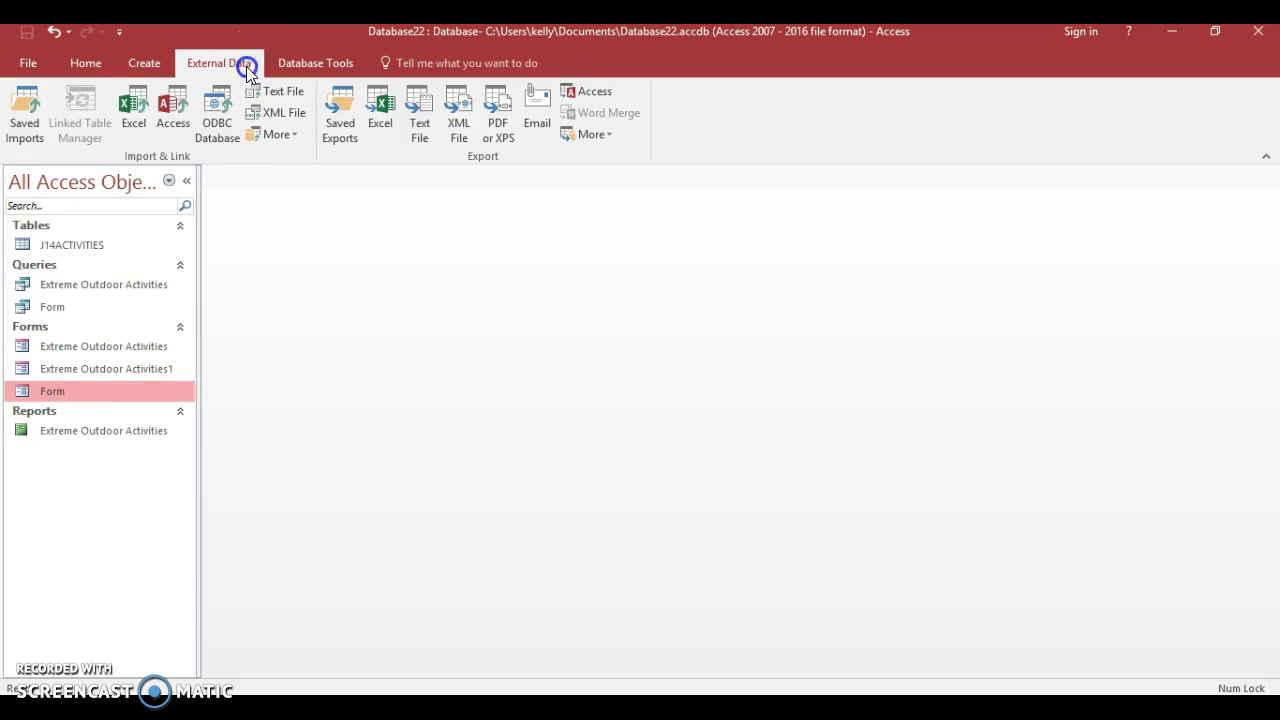
left_click(600, 135)
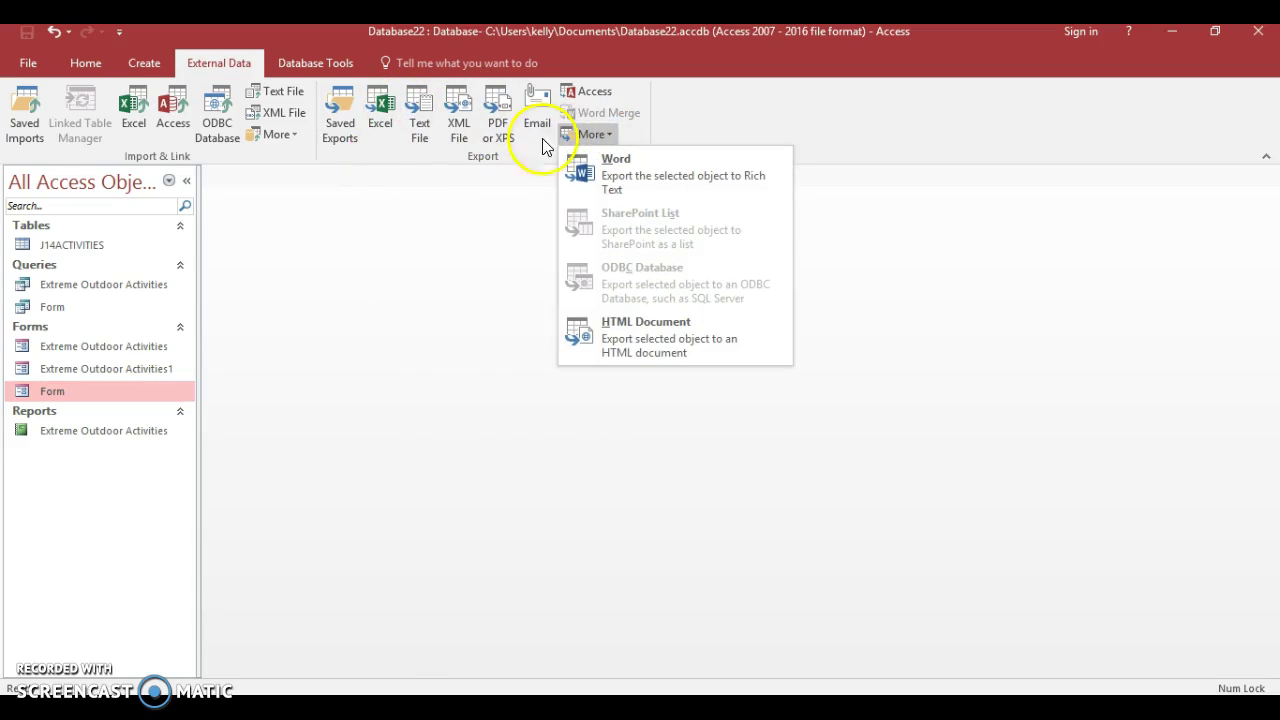
left_click(676, 166)
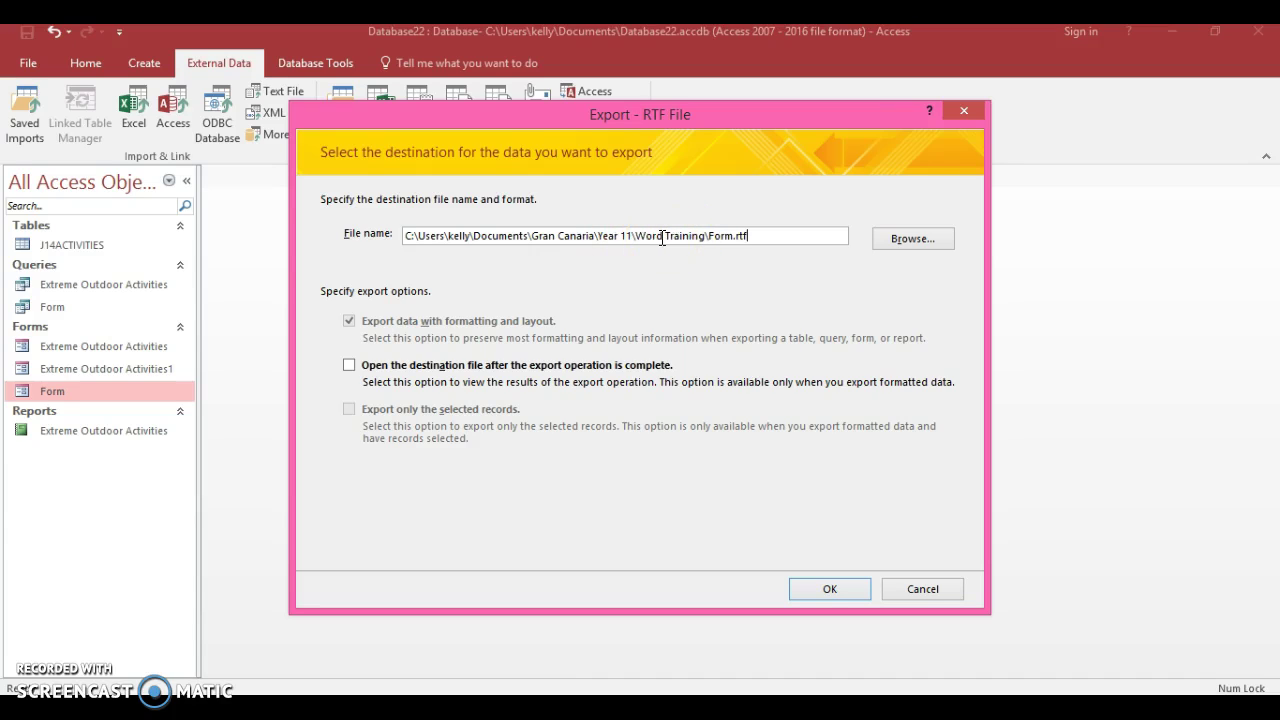
left_click(825, 588)
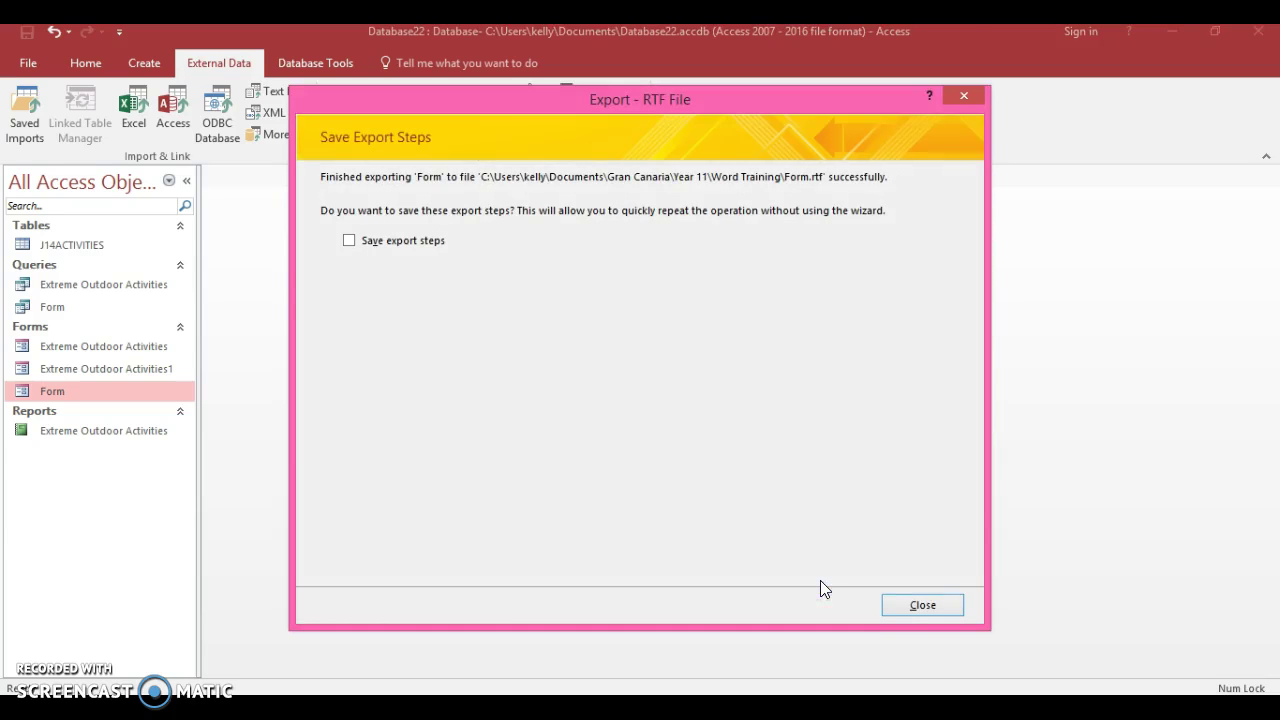
left_click(922, 605)
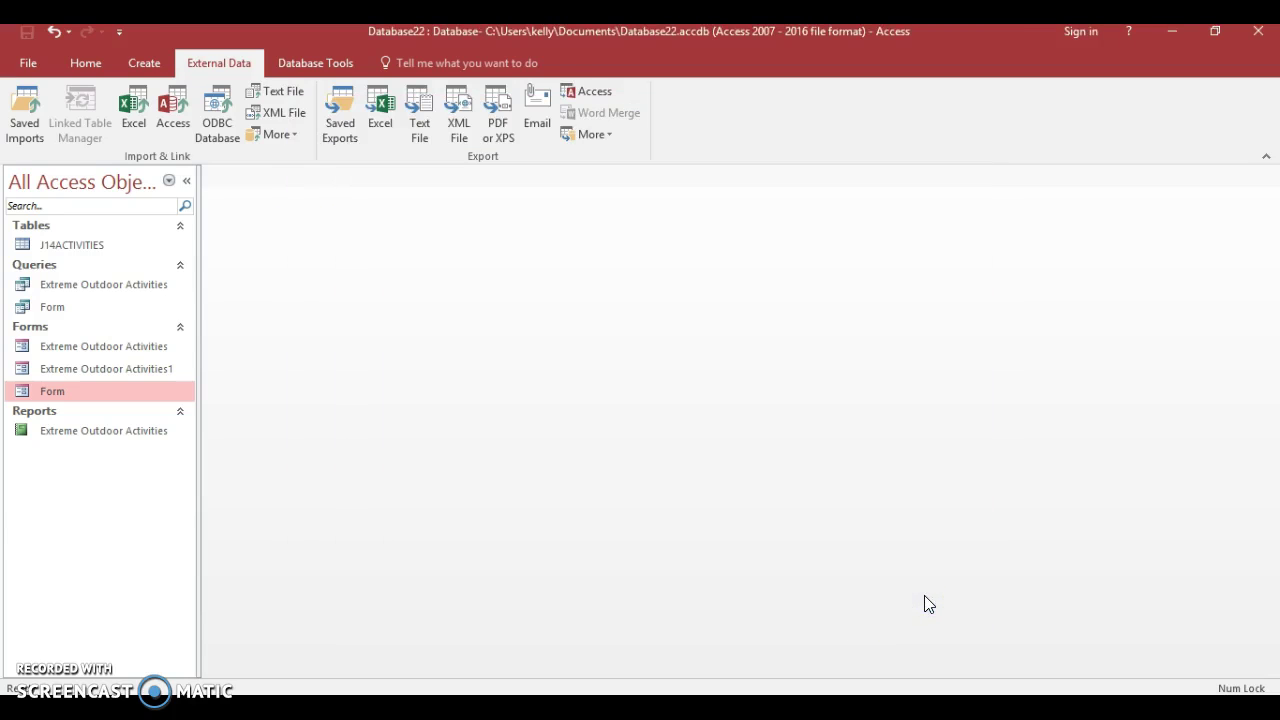
Step: Minimise the open windows, switch to File Explorer and open Form.rtf from Documents, Gran Canaria, Year 11, Word Training in Word
left_click(1168, 36)
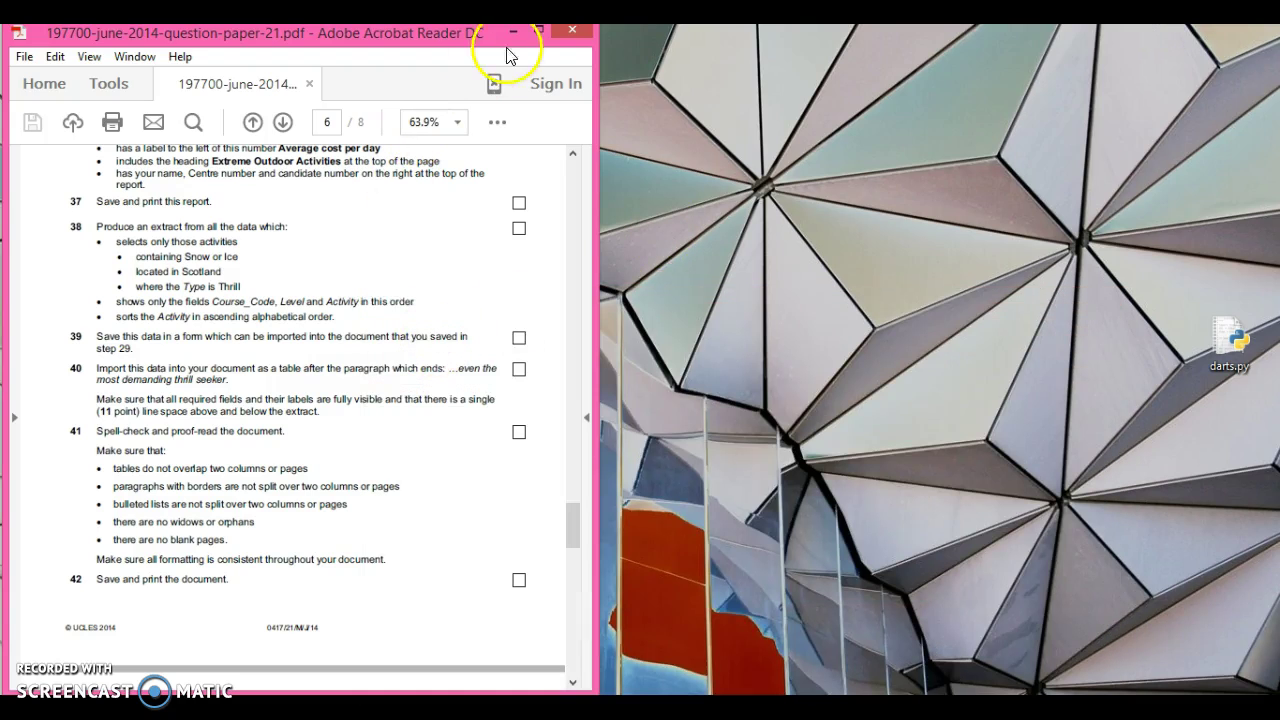
left_click(512, 31)
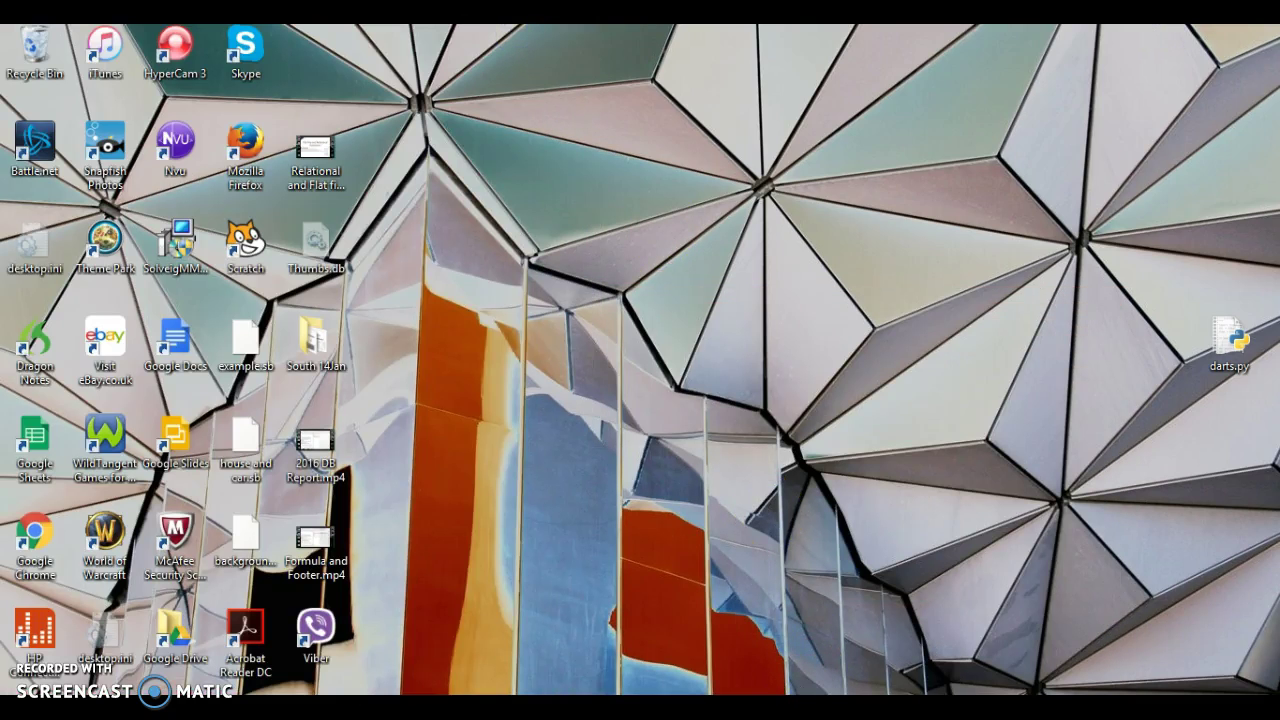
left_click(783, 688)
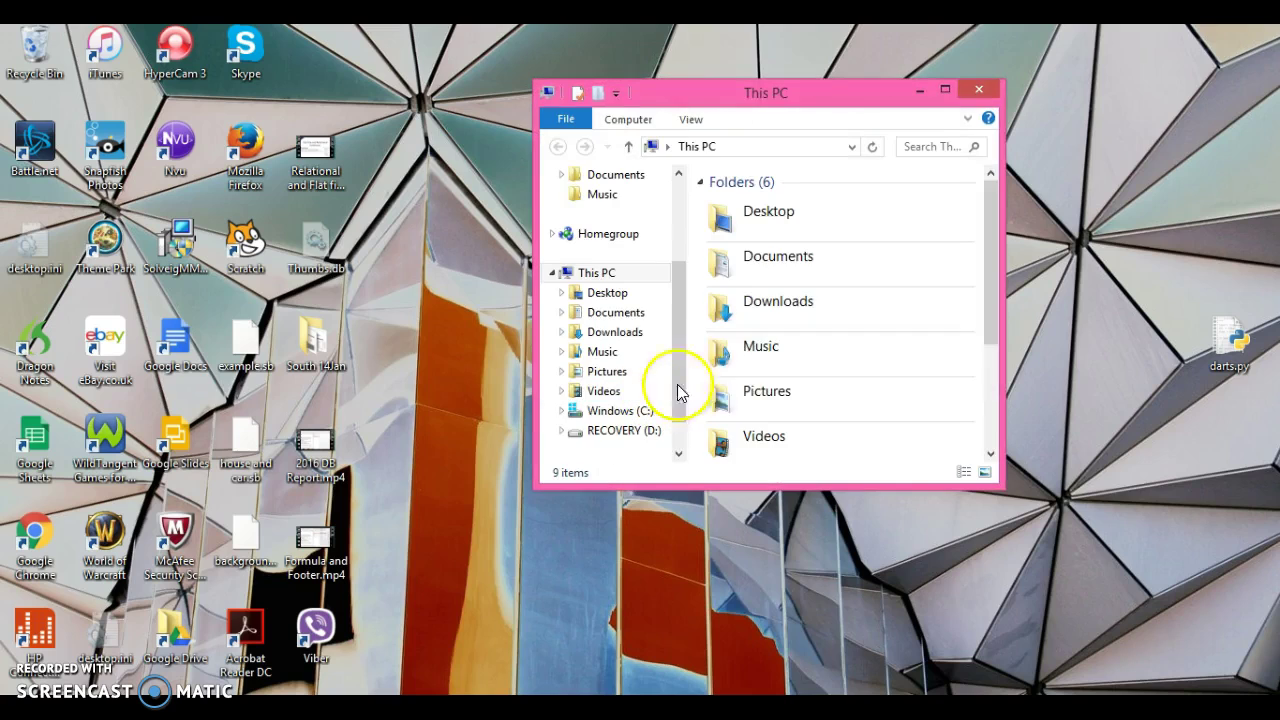
double_click(775, 277)
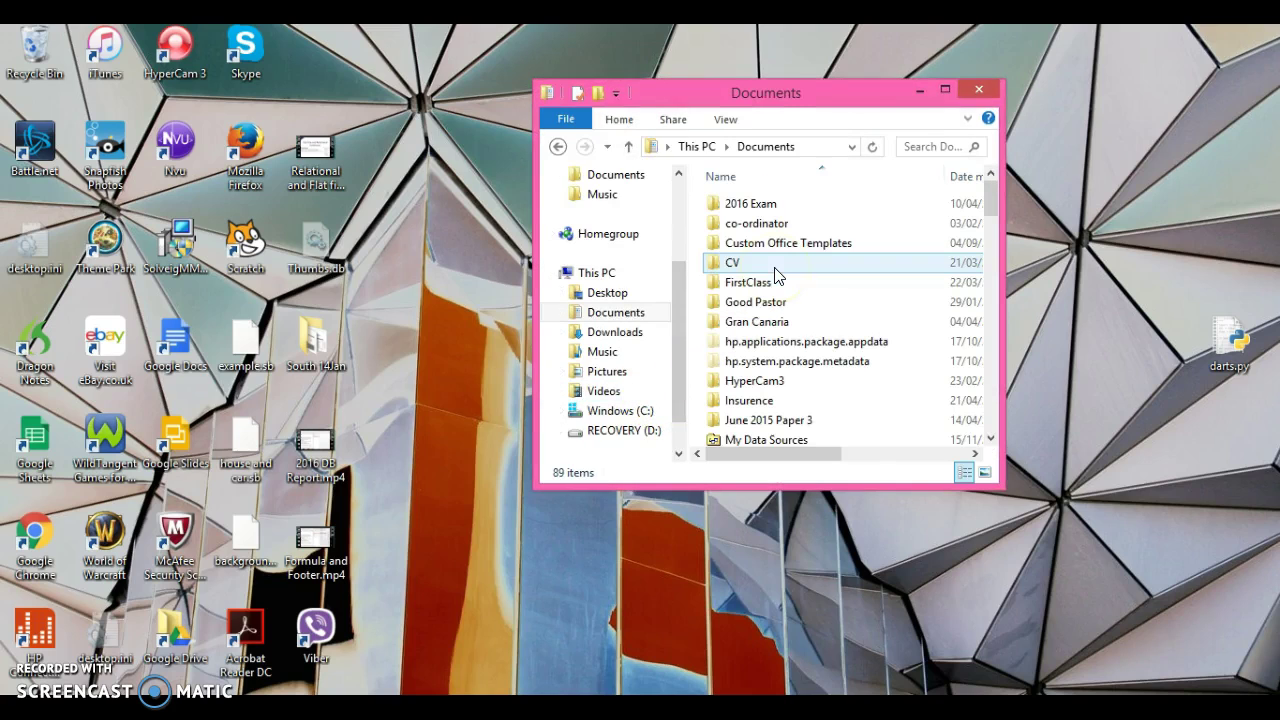
double_click(783, 322)
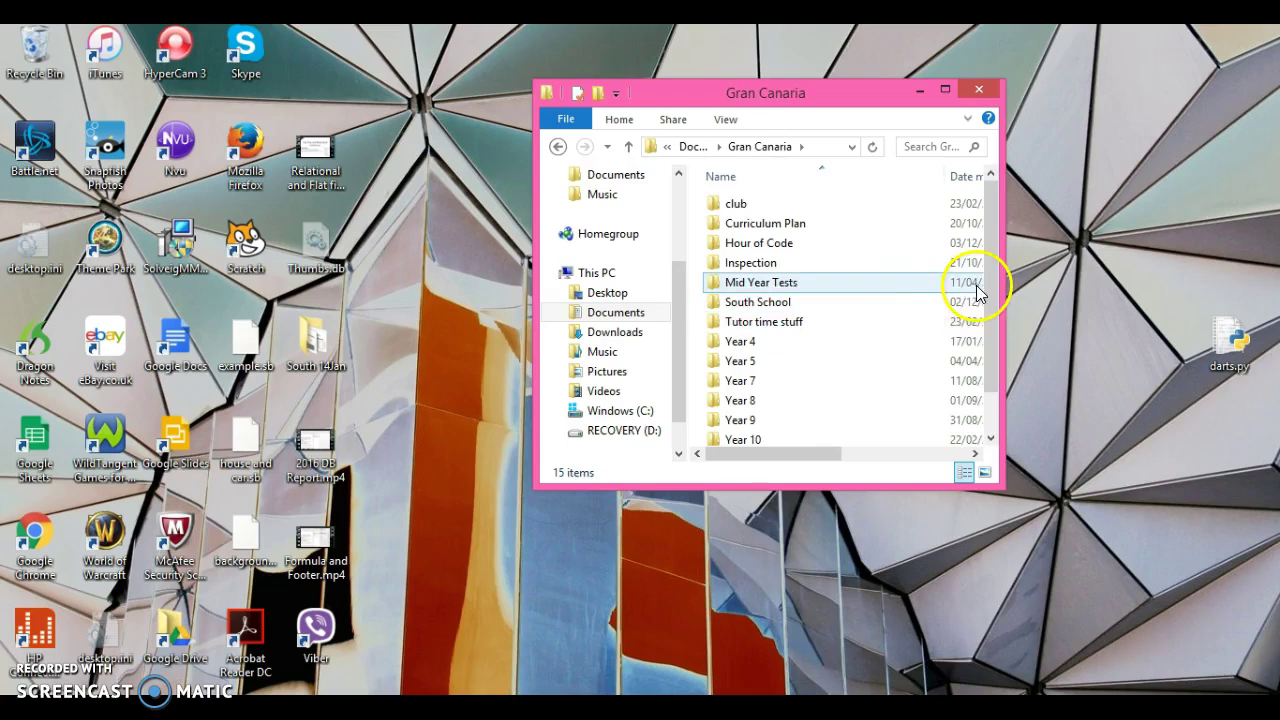
left_click_drag(993, 313, 986, 434)
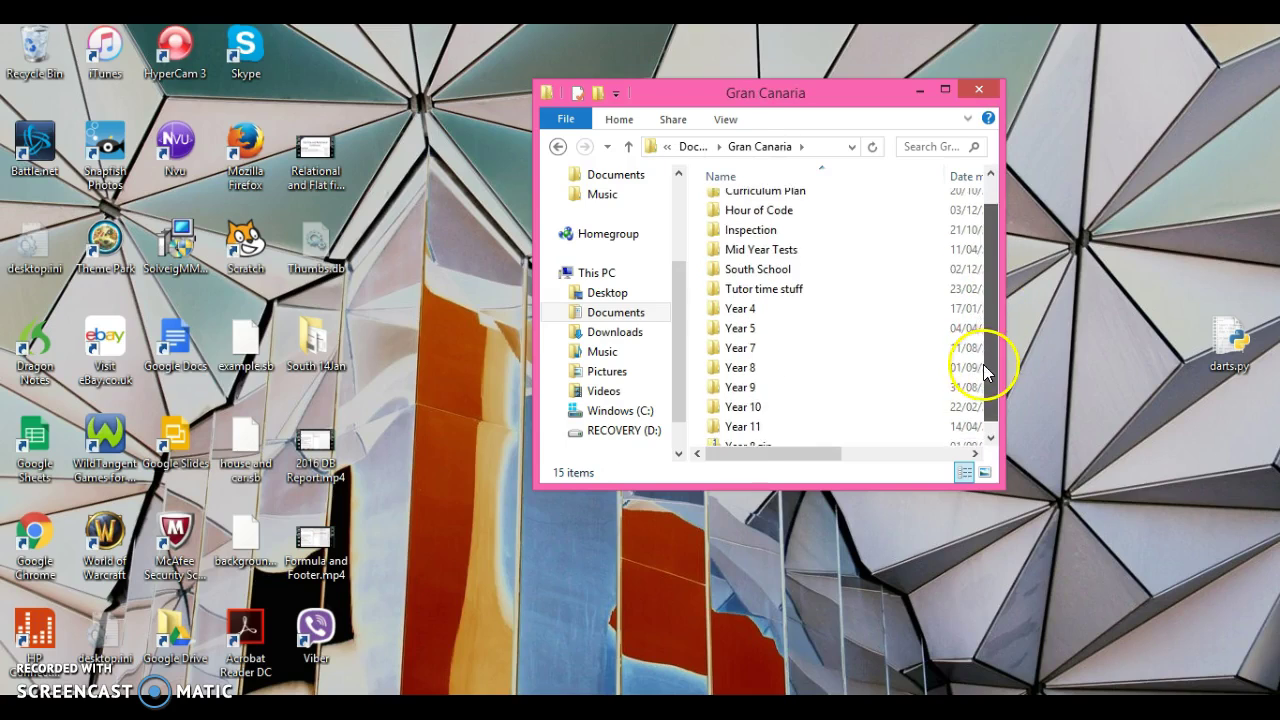
double_click(865, 420)
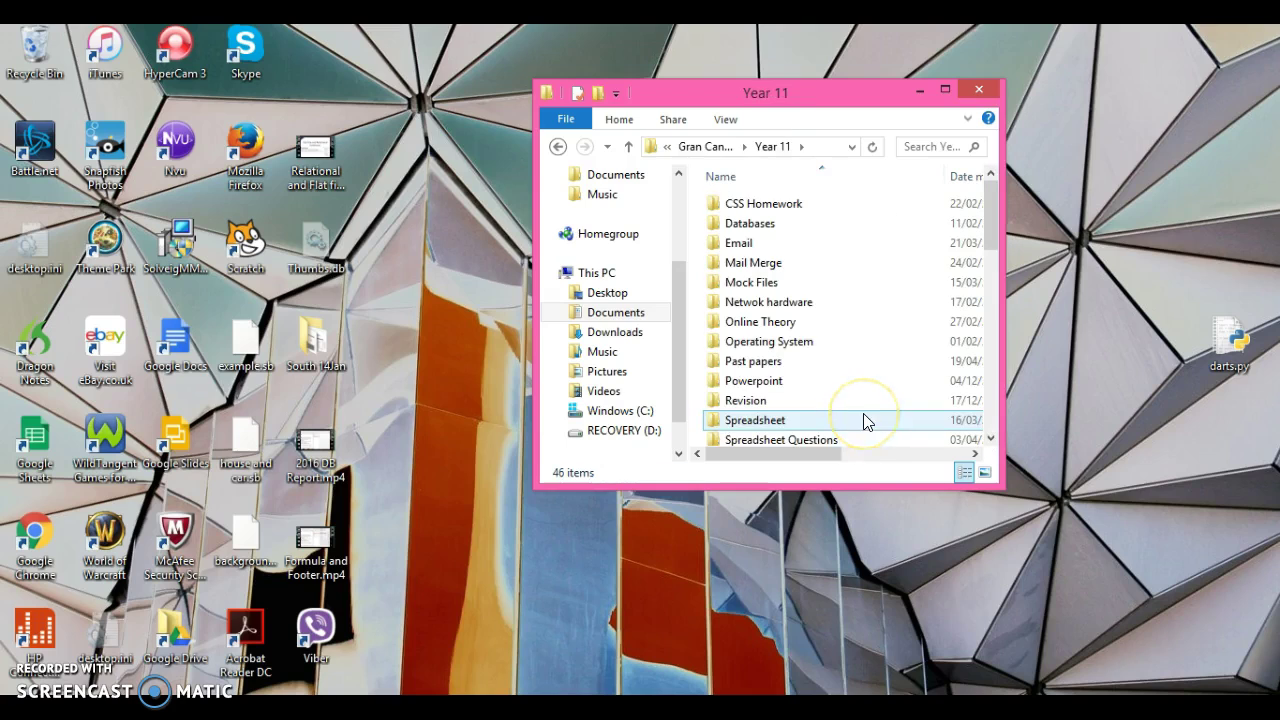
left_click_drag(993, 244, 993, 278)
double_click(819, 383)
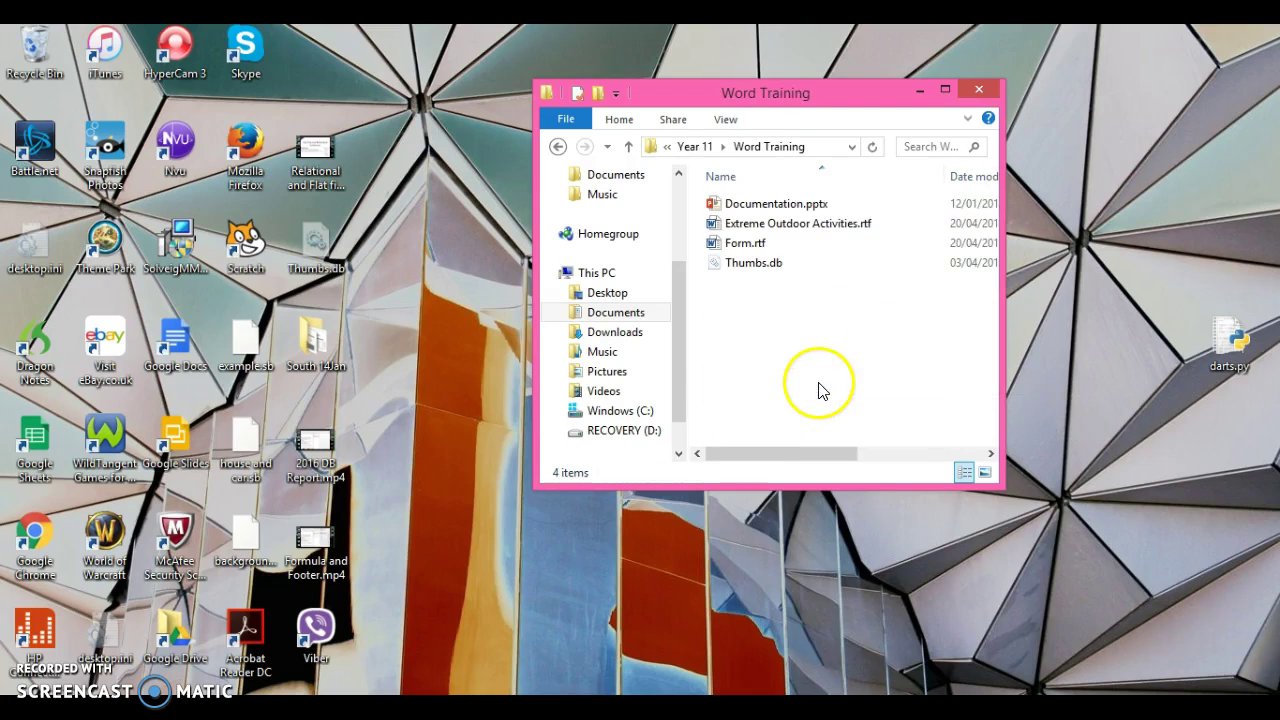
double_click(777, 244)
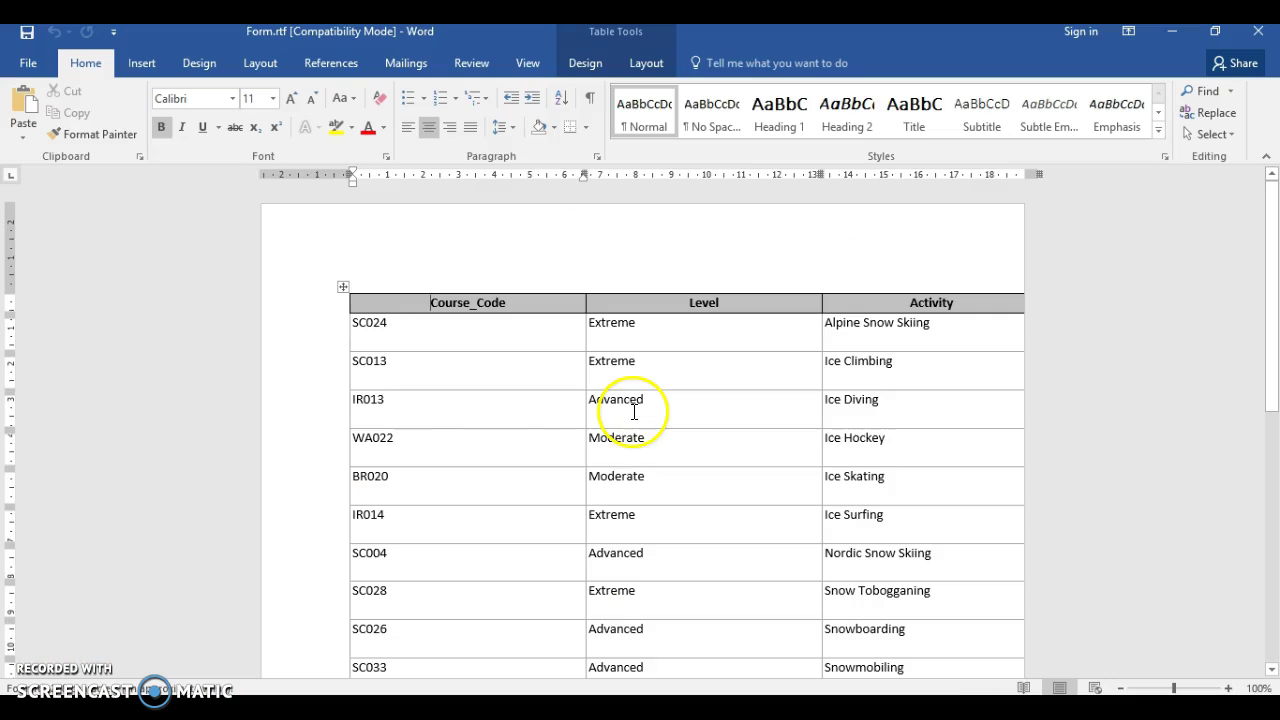
Step: Select the whole Course_Code, Level and Activity table and copy it
left_click(341, 286)
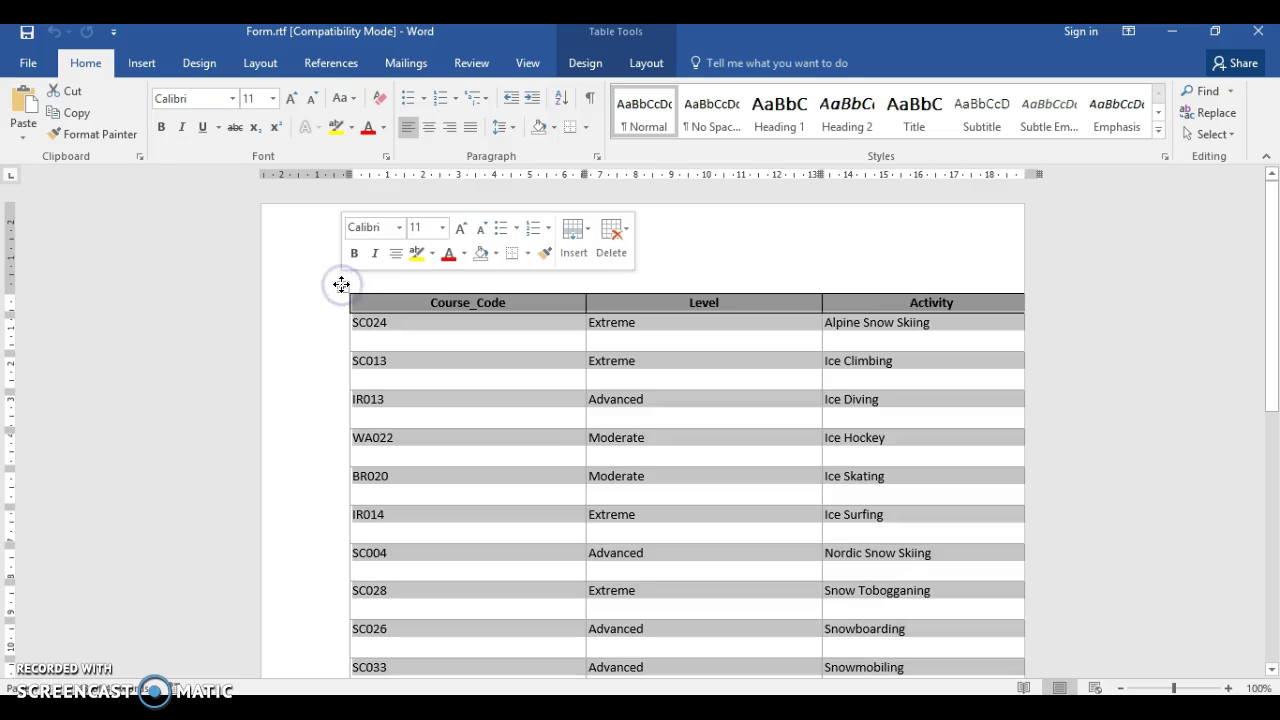
right_click(341, 288)
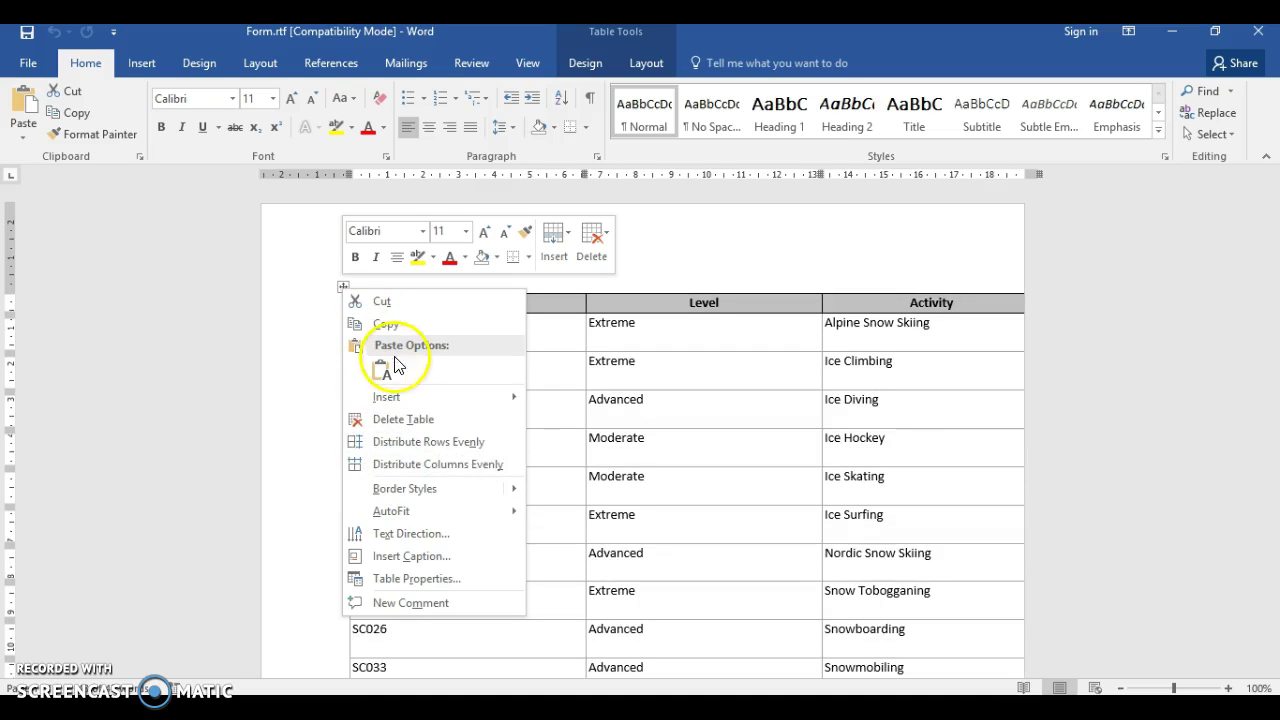
left_click(394, 325)
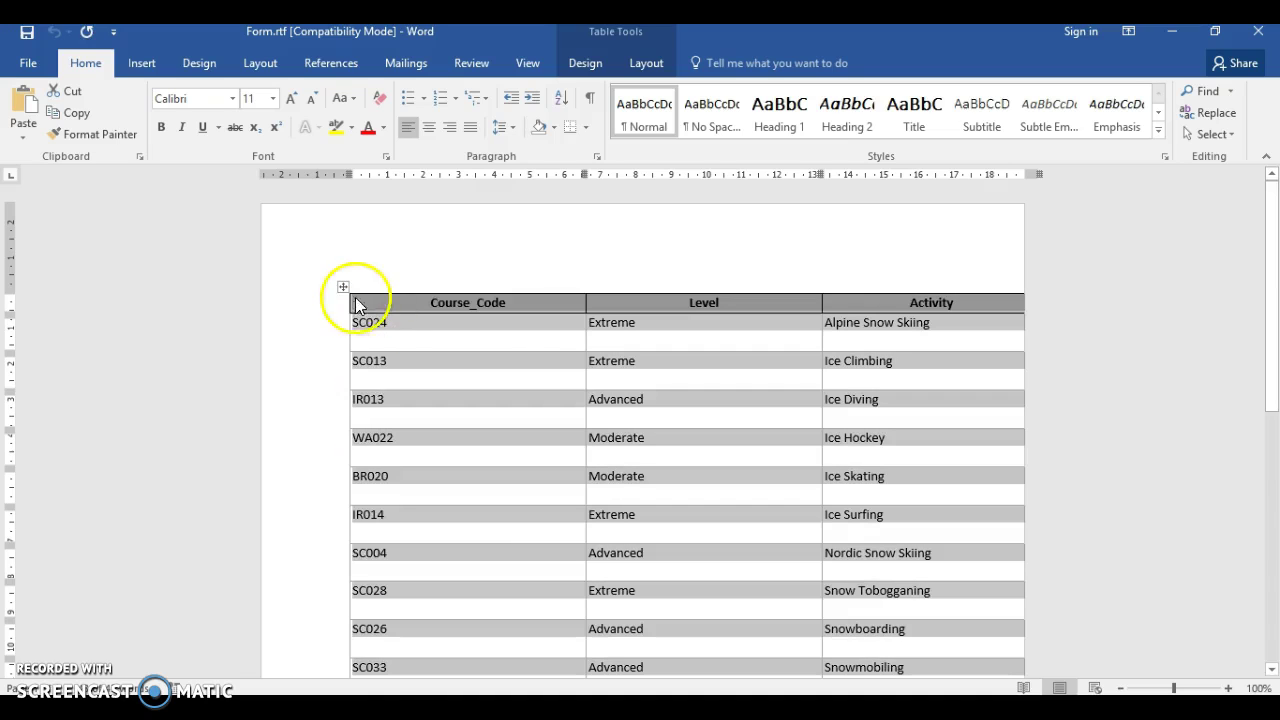
left_click(348, 287)
left_click(380, 300)
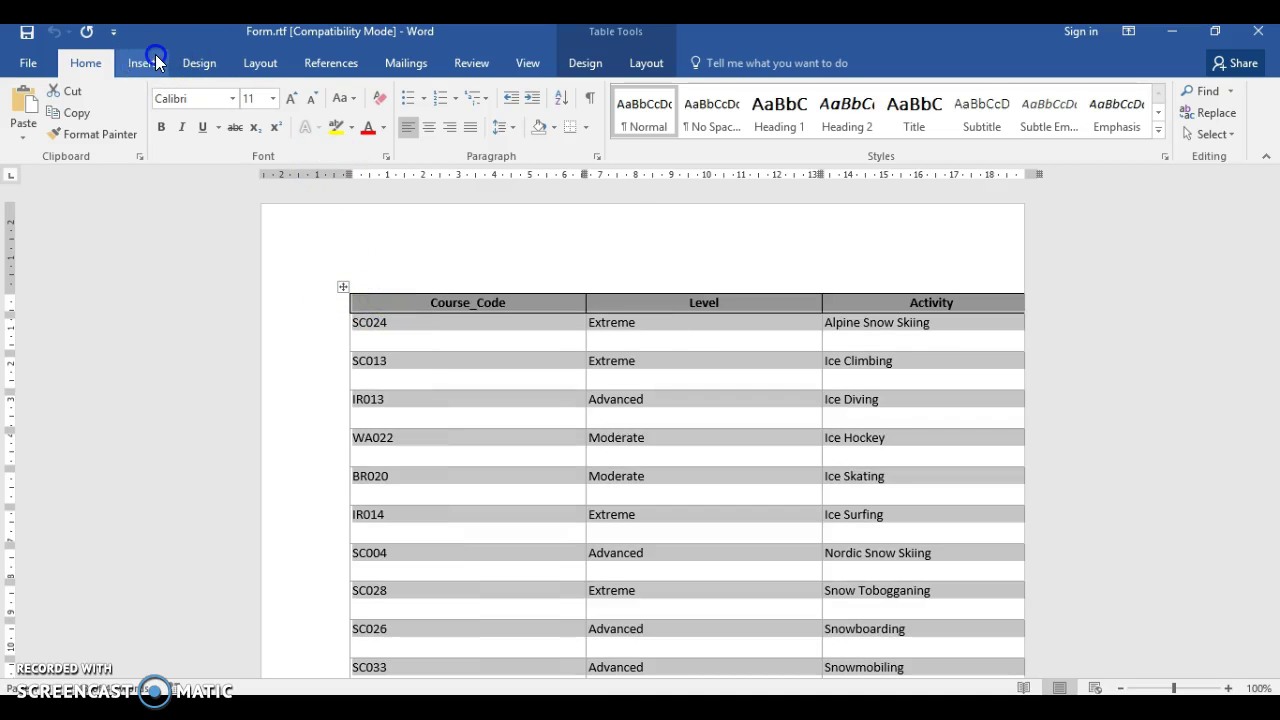
Step: Change the page orientation of Form.rtf to landscape so that the full table width fits
left_click(155, 58)
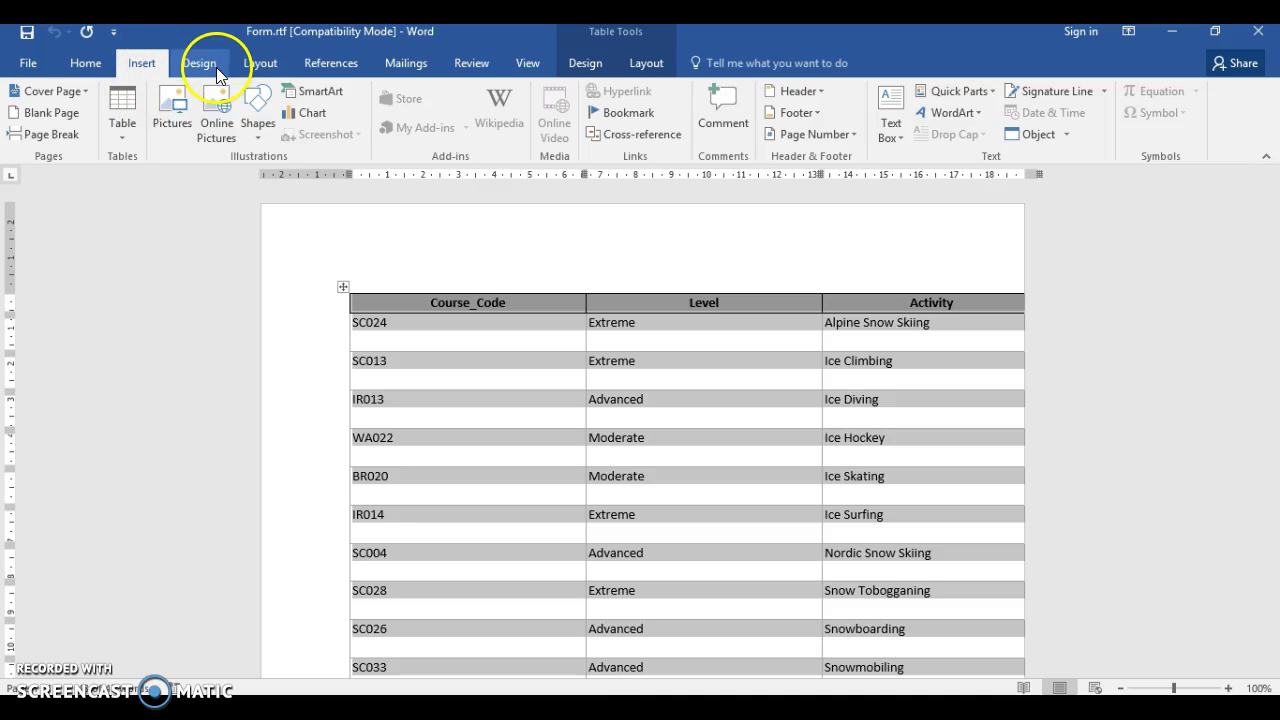
left_click(268, 68)
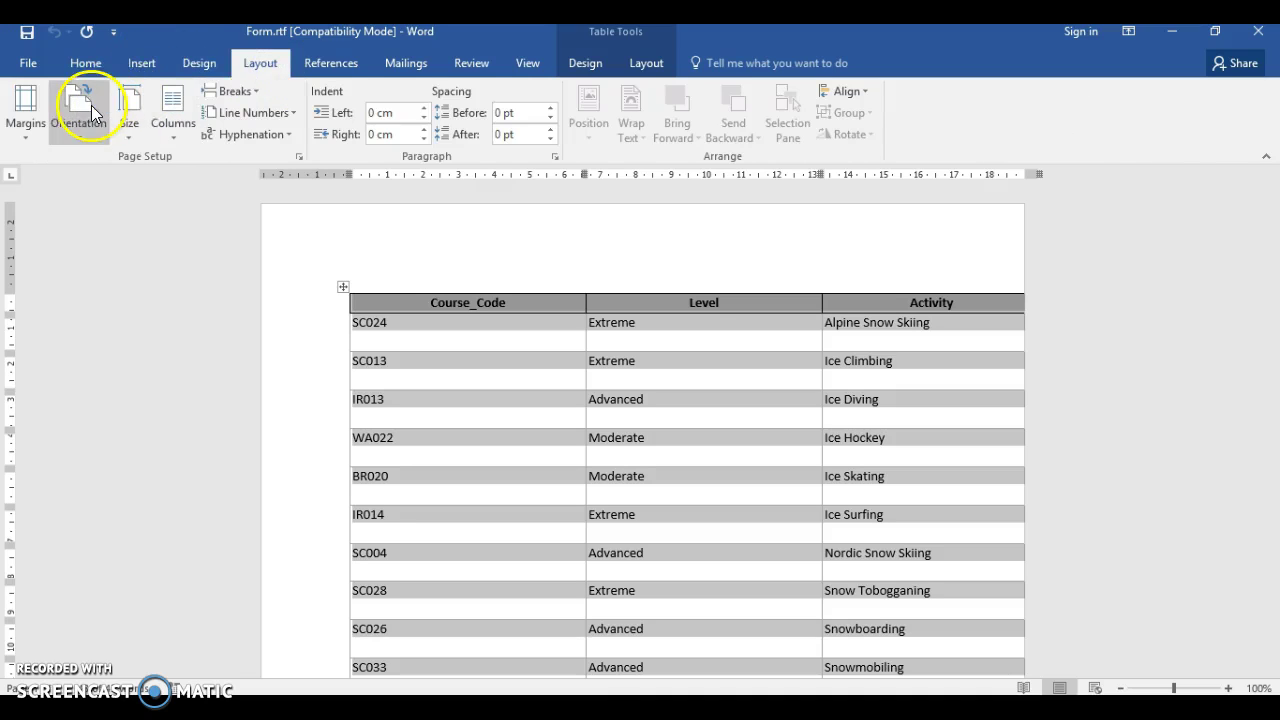
left_click(91, 105)
left_click(100, 207)
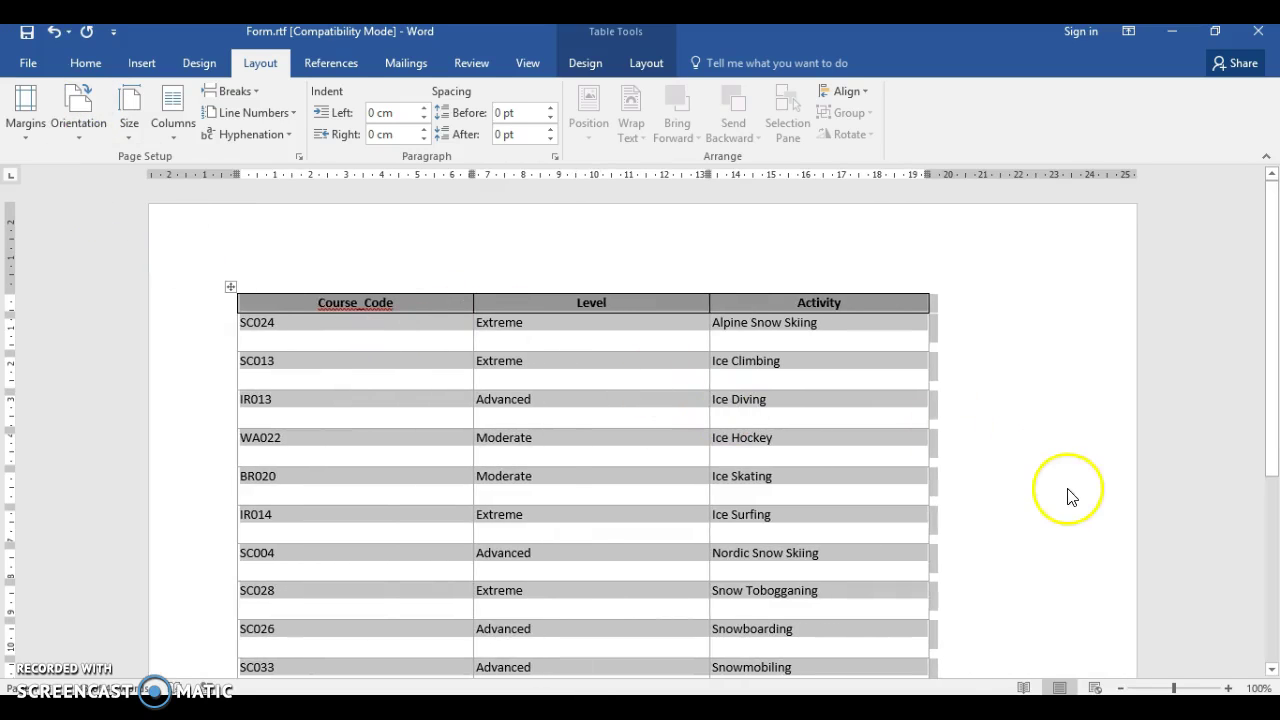
Step: Shrink the whole table from its lower corner to about 9 cm wide, with compact rows
left_click_drag(1275, 428, 1271, 500)
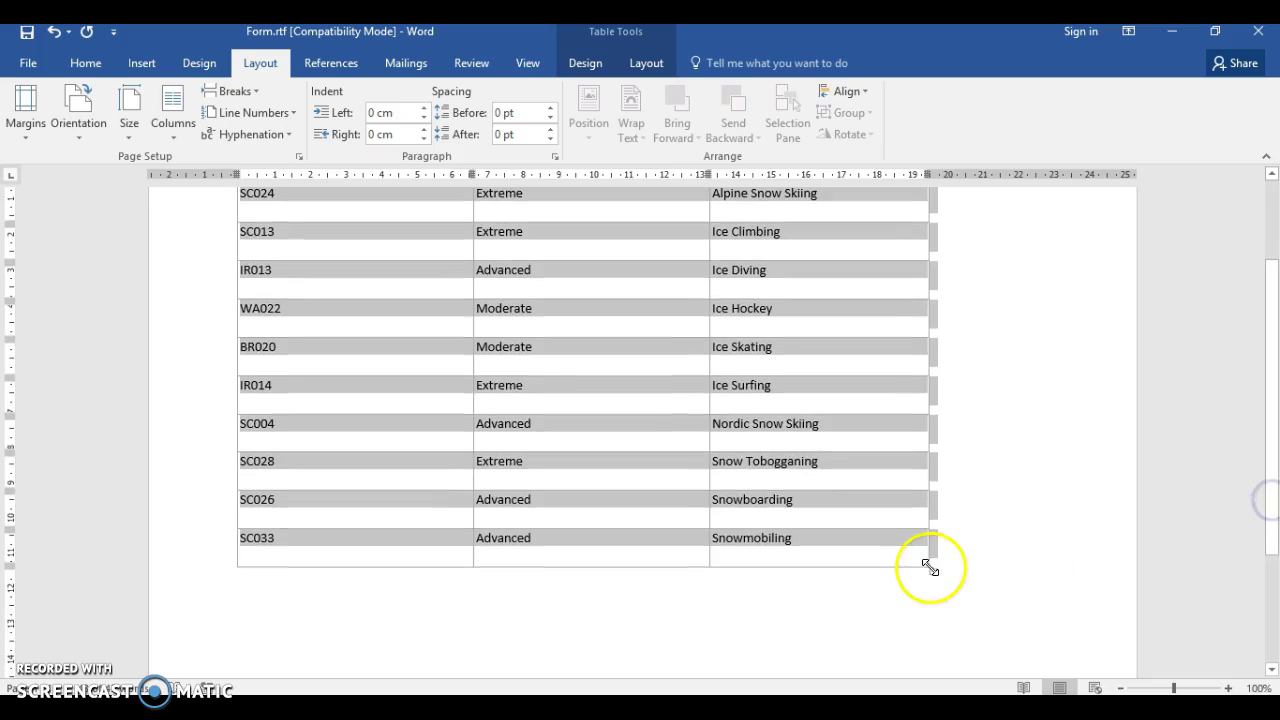
left_click_drag(930, 570, 560, 354)
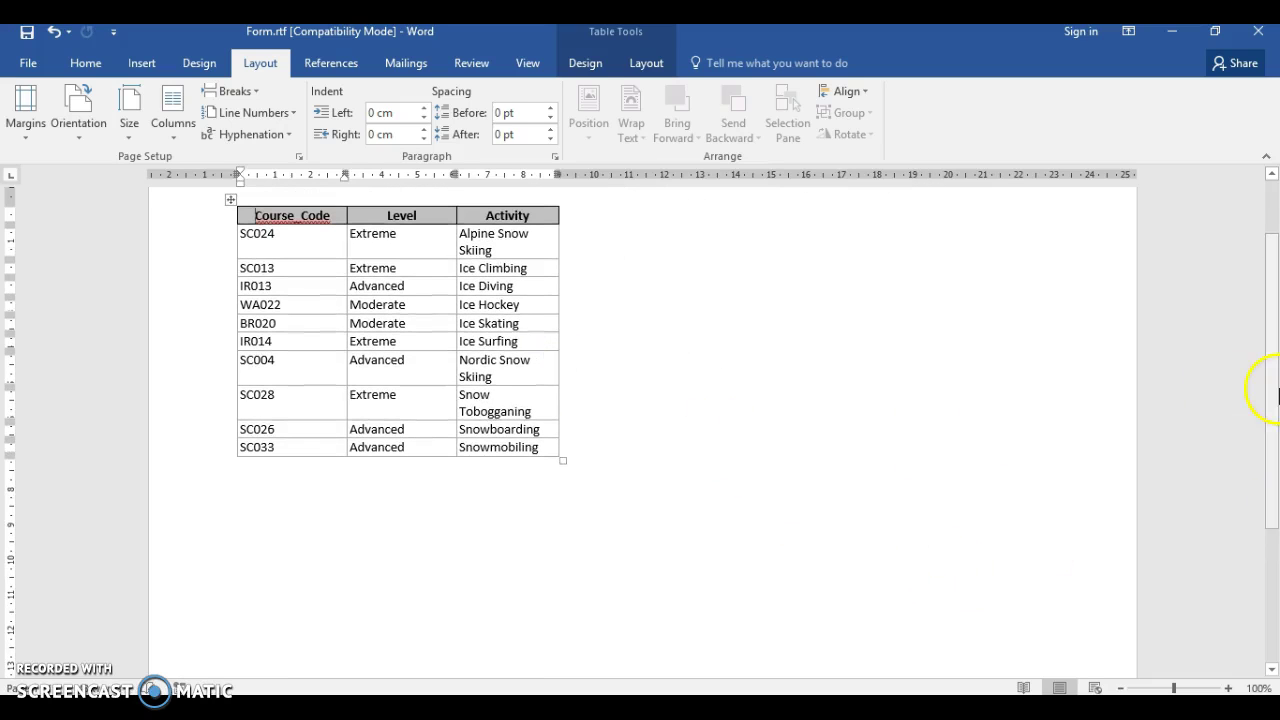
left_click_drag(1273, 385, 1273, 332)
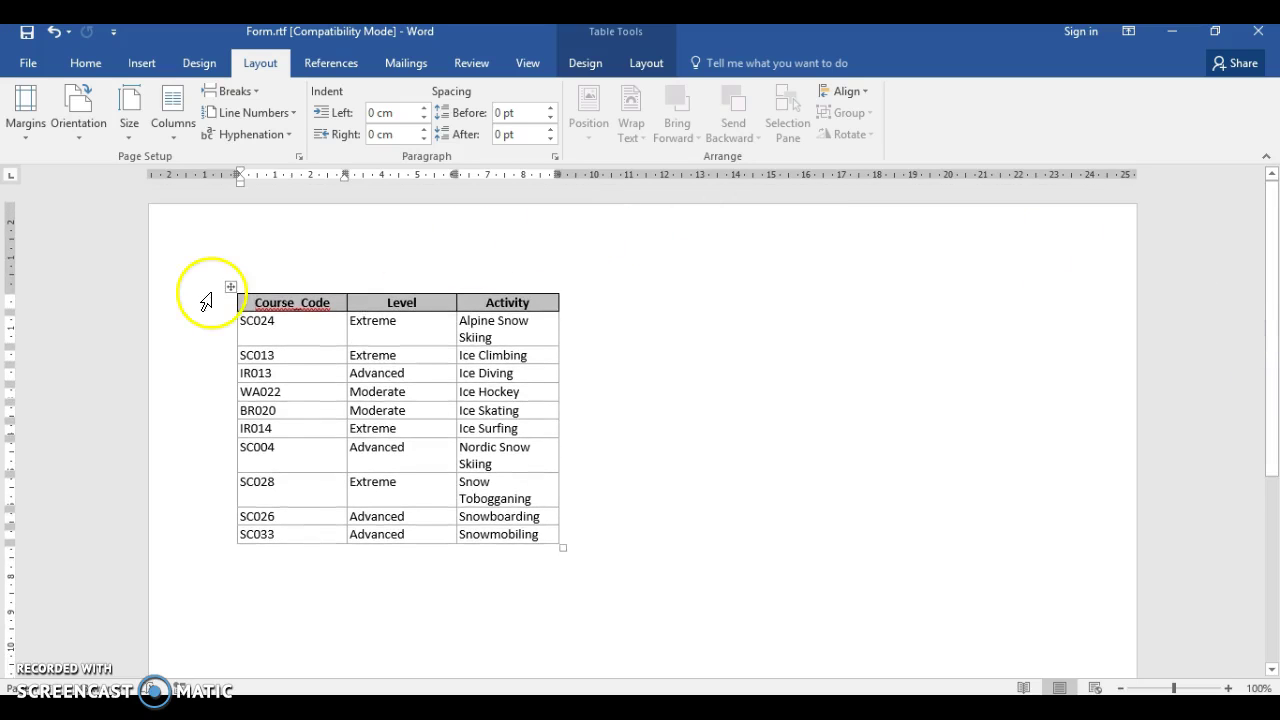
Step: Copy the whole resized table and reduce its height slightly
left_click(230, 287)
right_click(230, 287)
left_click(262, 322)
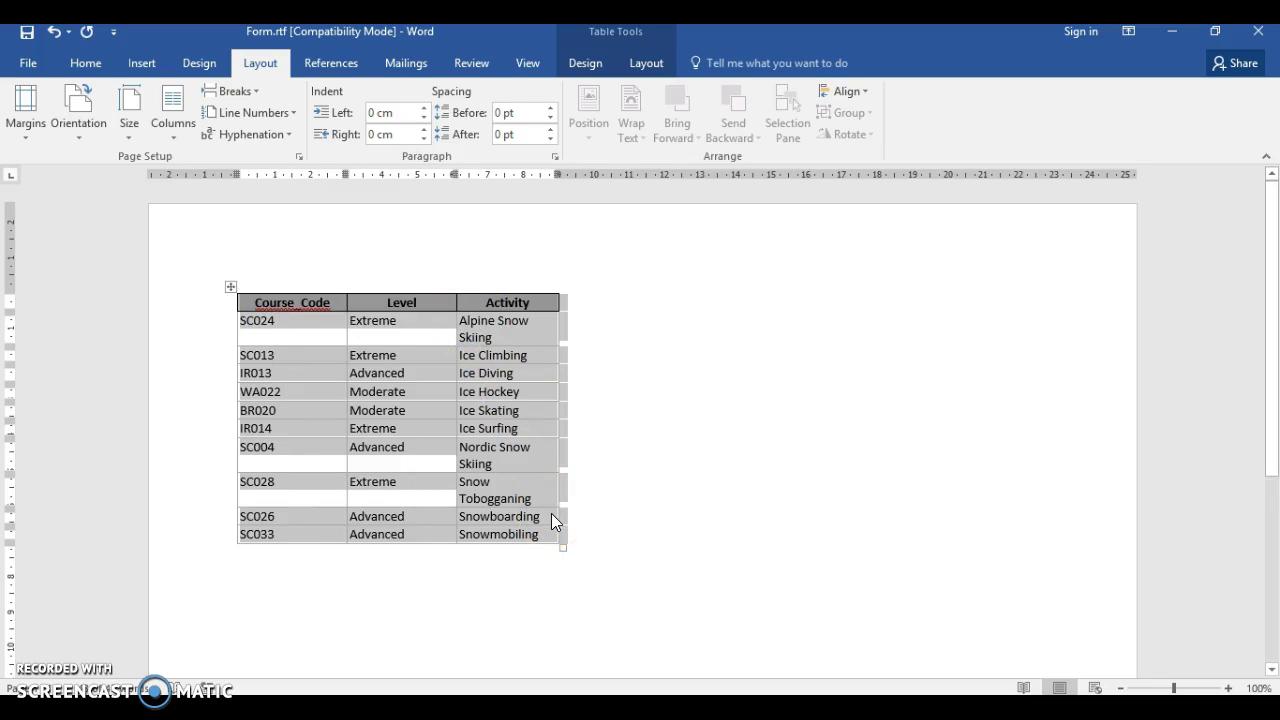
left_click_drag(563, 547, 558, 472)
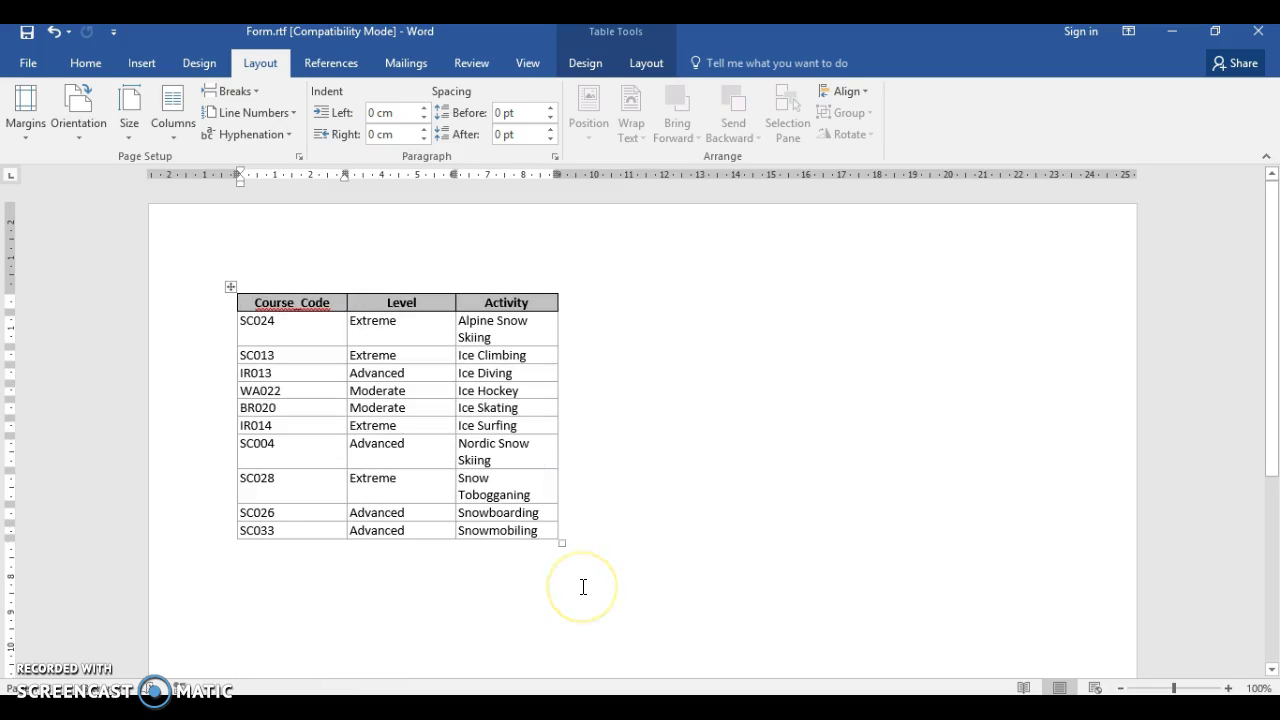